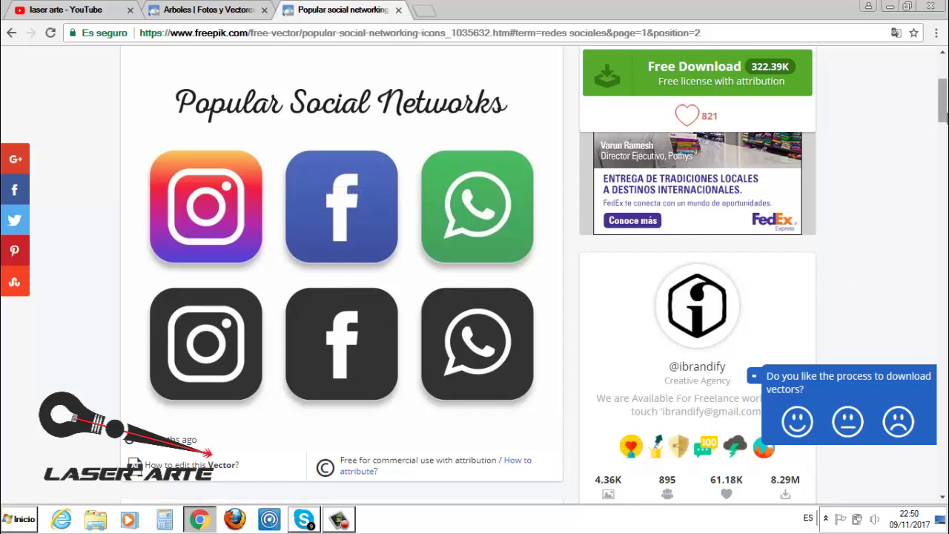
Return to the redes sociales search results and examine the Social media icon design vector's page.
scroll(942, 96, up, 2)
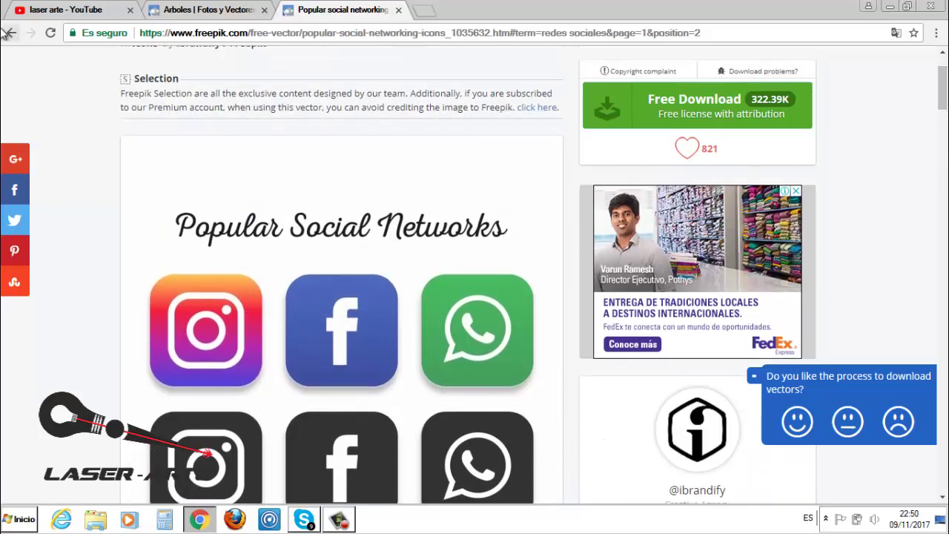
click(9, 33)
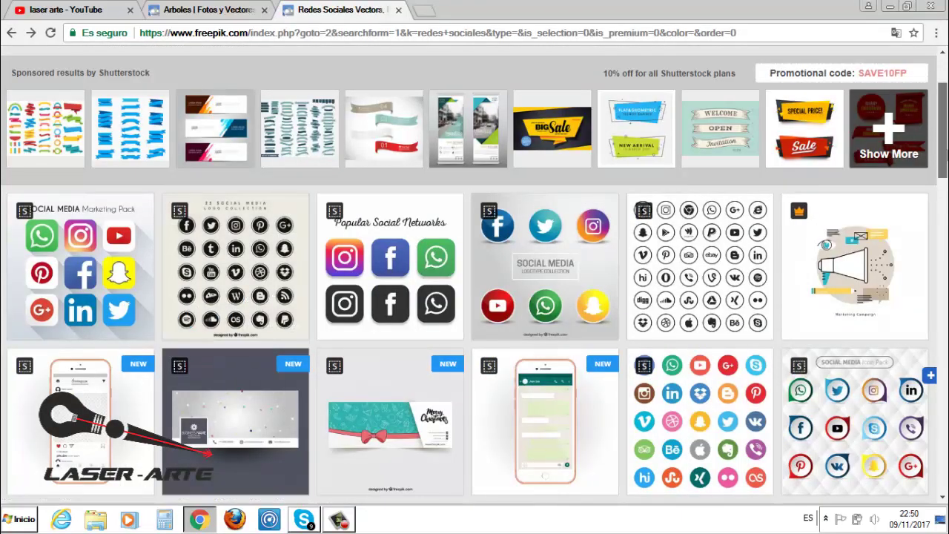
scroll(942, 148, down, 2)
scroll(943, 148, down, 2)
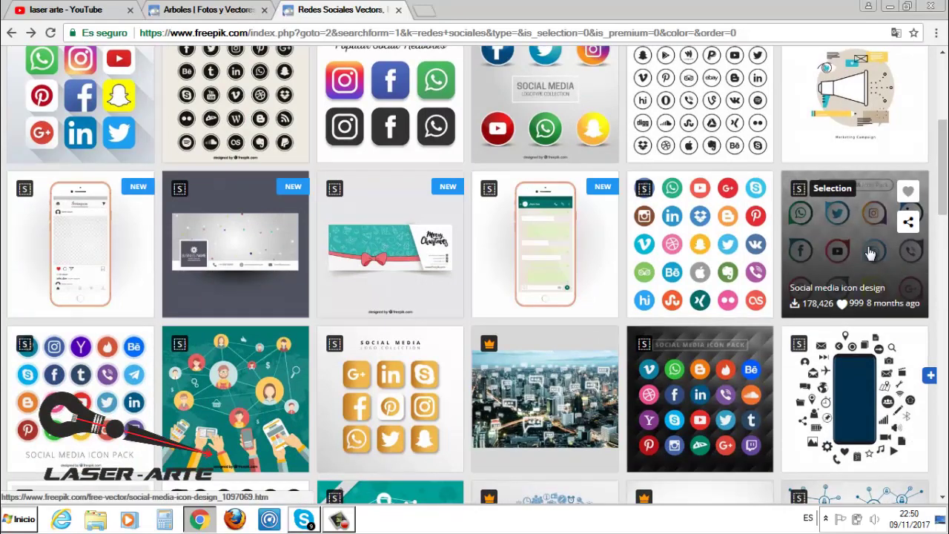
click(871, 254)
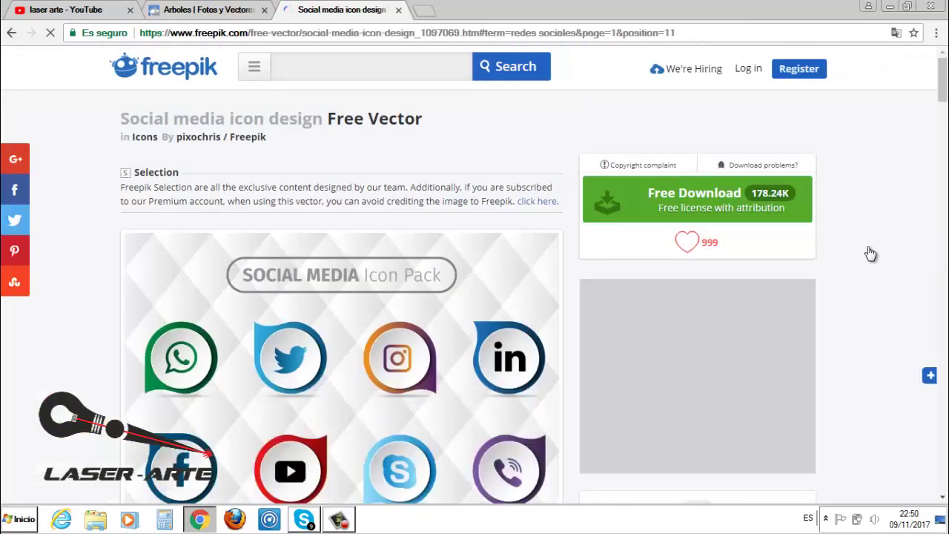
scroll(944, 100, down, 3)
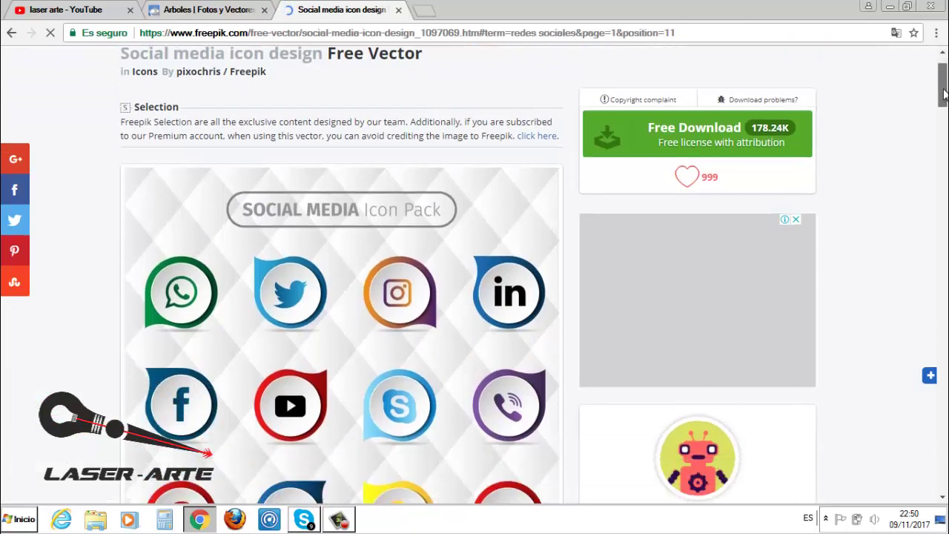
scroll(944, 100, down, 1)
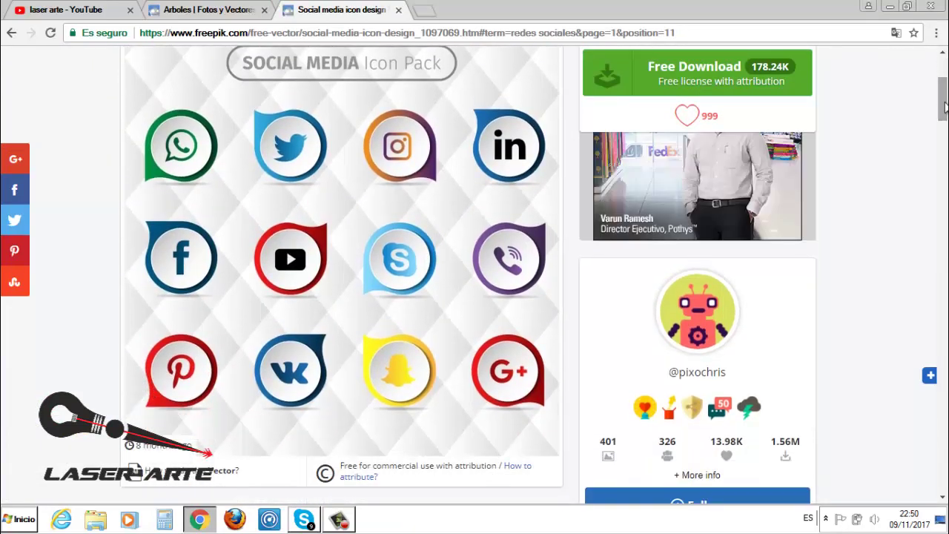
Go back to the results, open the Colors social buttons set vector and download it with the free, author-credited option.
click(12, 34)
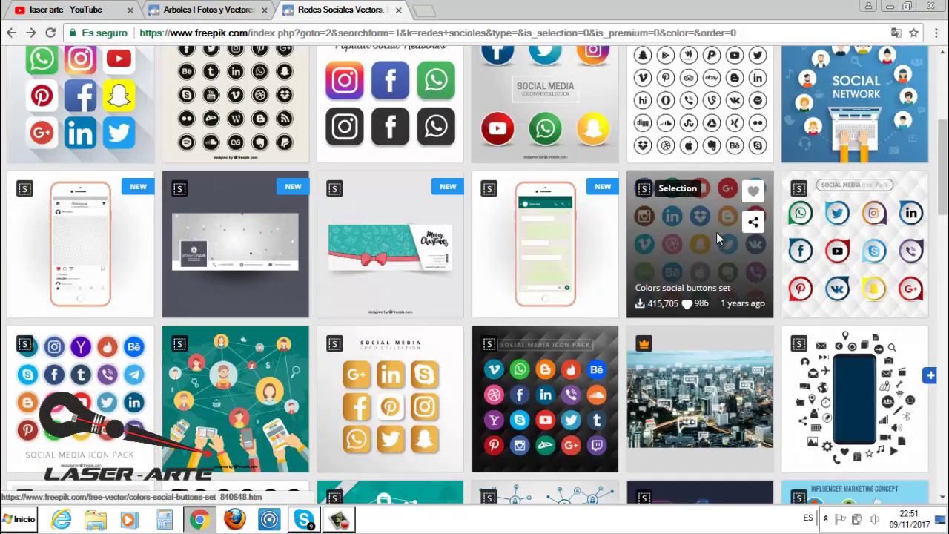
click(716, 237)
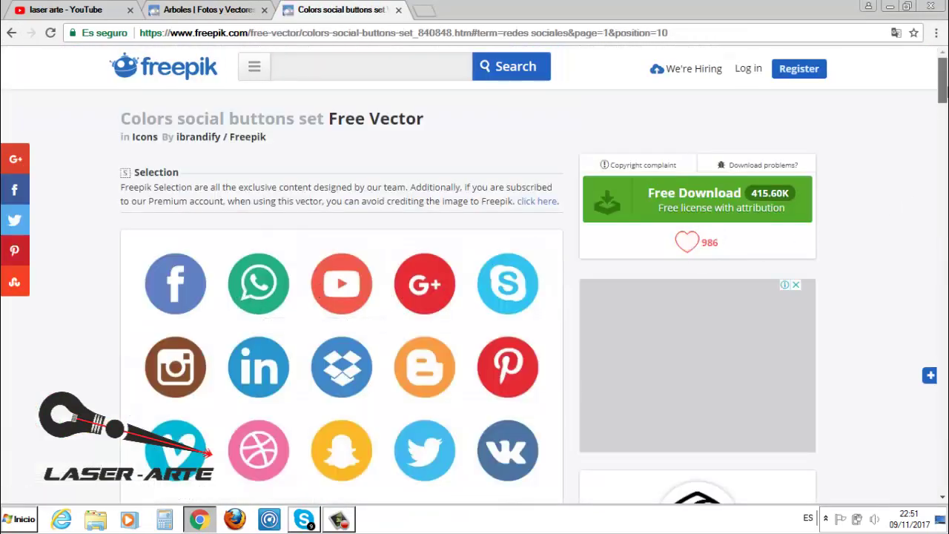
scroll(392, 300, down, 2)
scroll(831, 79, up, 2)
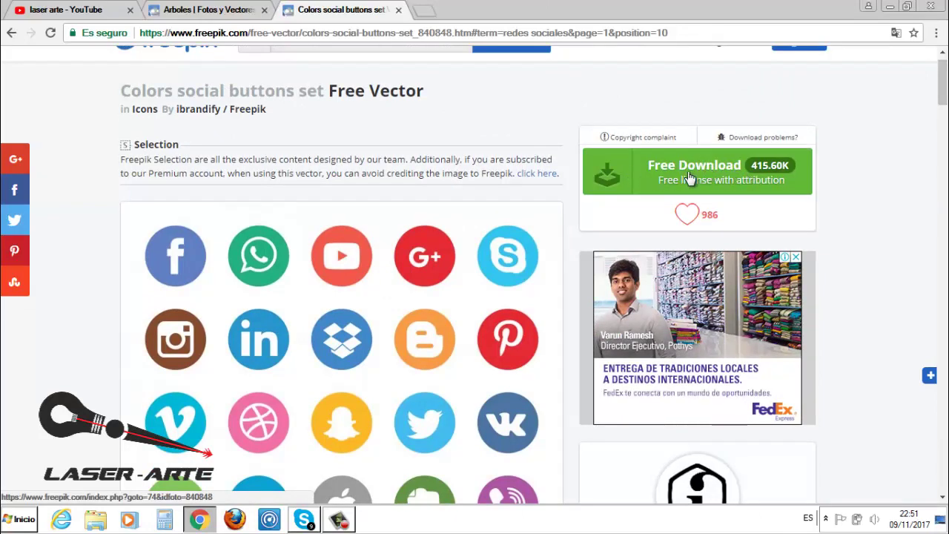
click(653, 170)
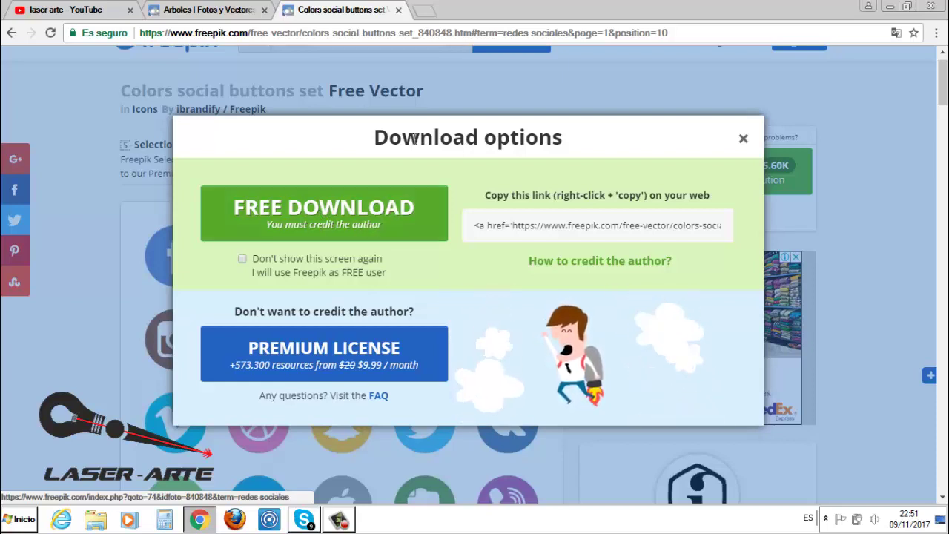
click(286, 215)
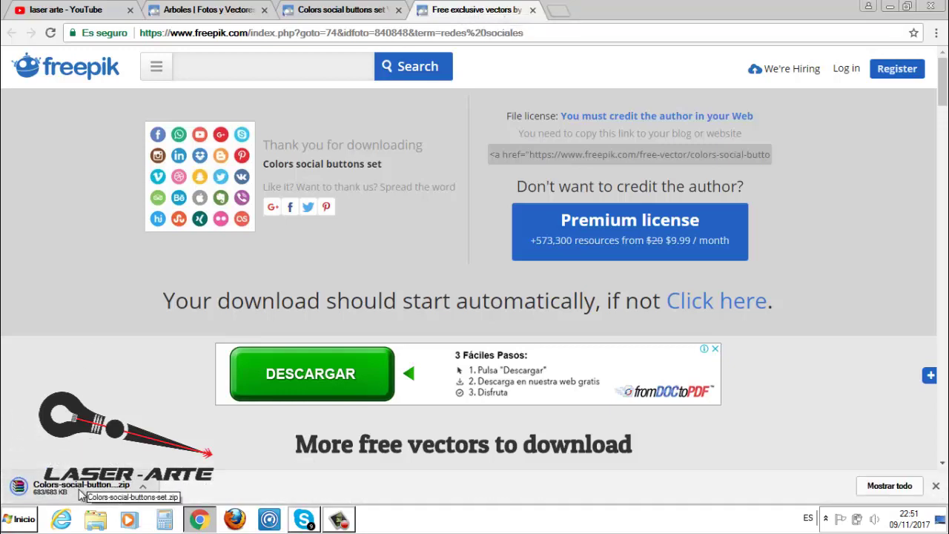
Extract the downloaded Colors-social-buttons-set.zip in WinRAR to its default Downloads folder, then close the archive.
click(46, 493)
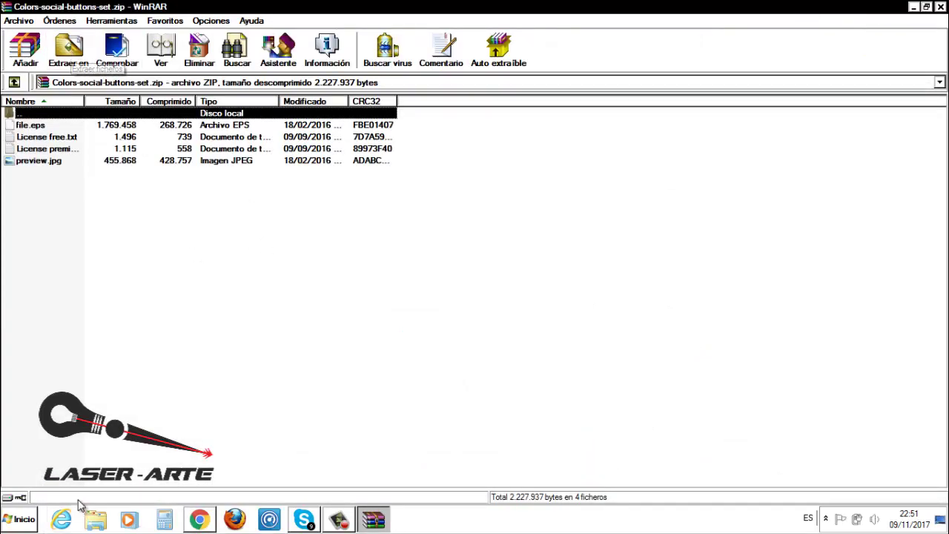
click(69, 48)
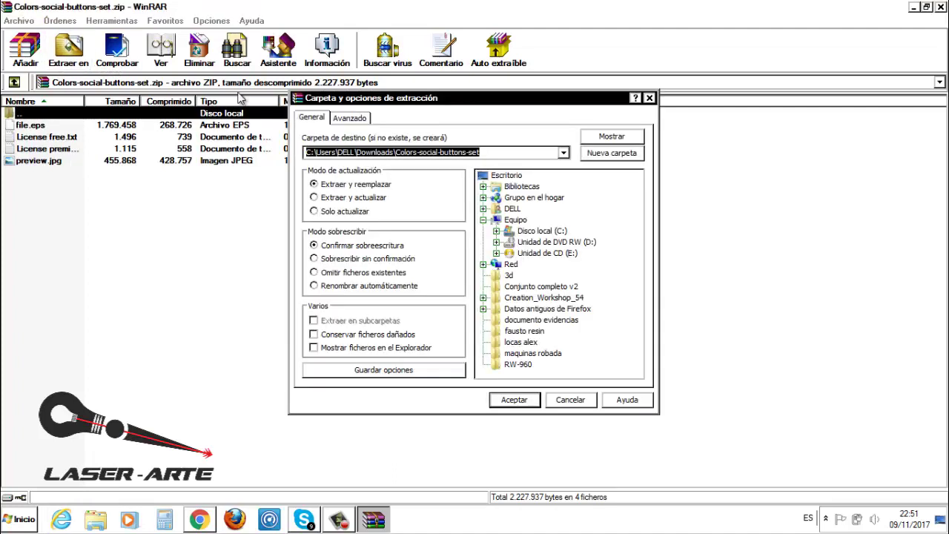
click(512, 400)
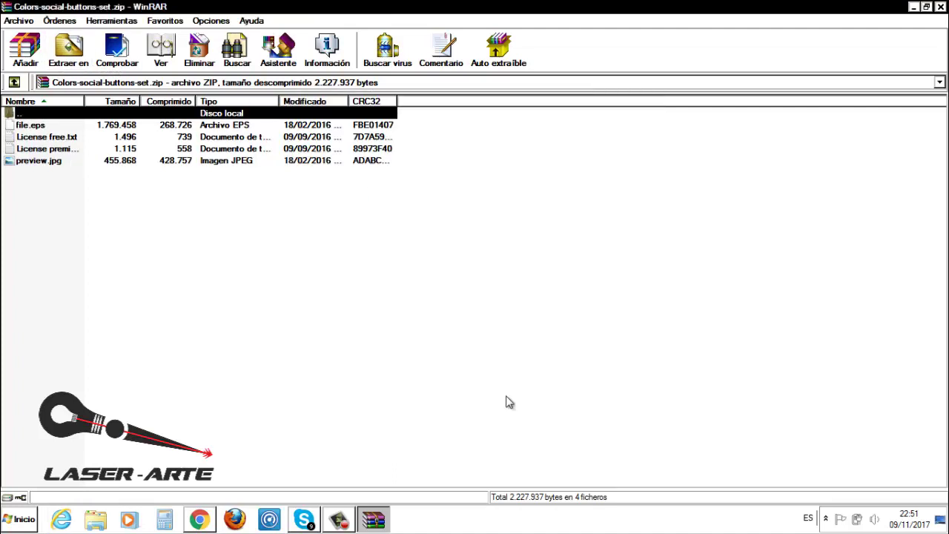
click(942, 7)
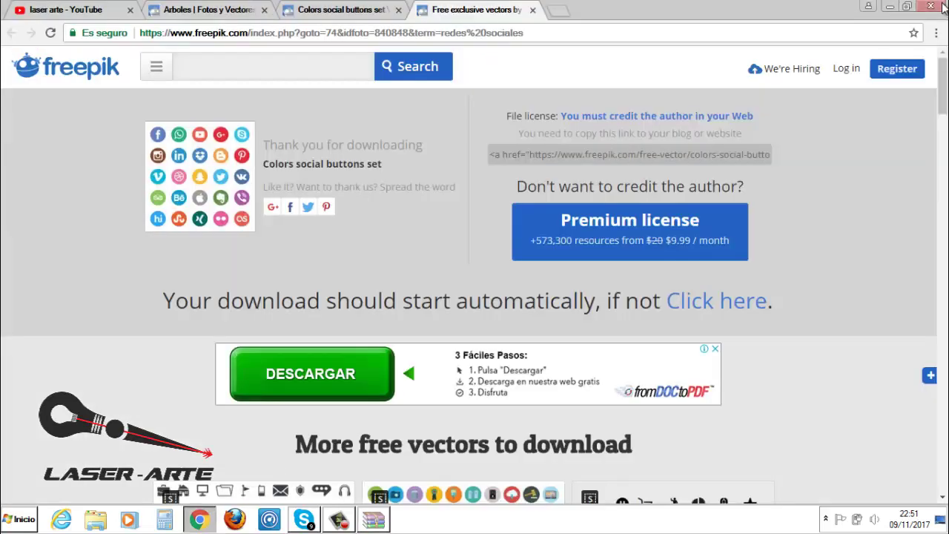
Browse the Descargas folder in the file explorer and view the contents of the extracted Colors-social-buttons-set folder.
click(95, 519)
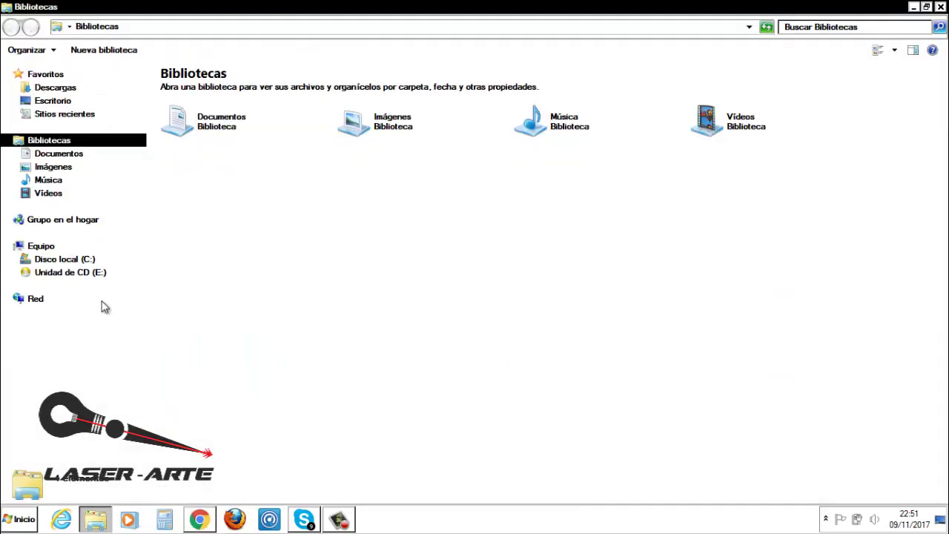
click(55, 87)
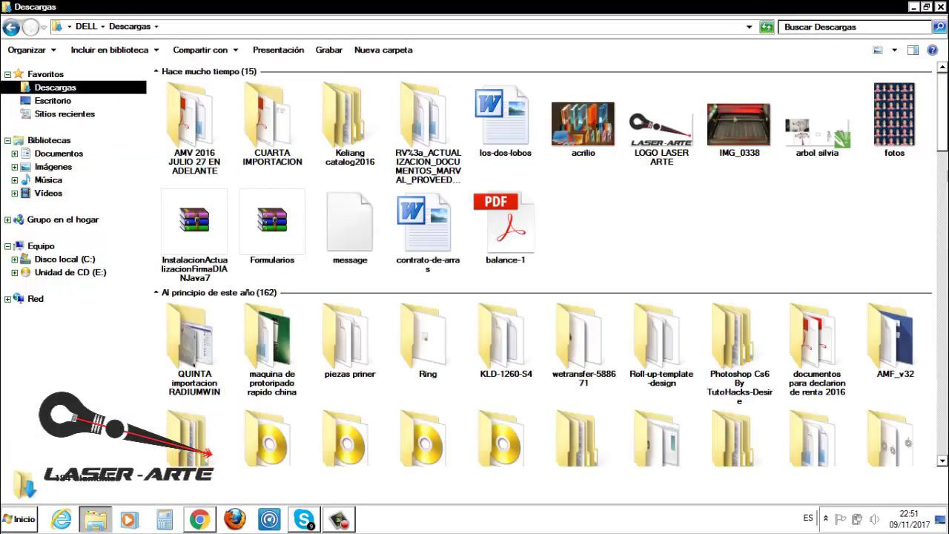
drag(945, 119, 944, 404)
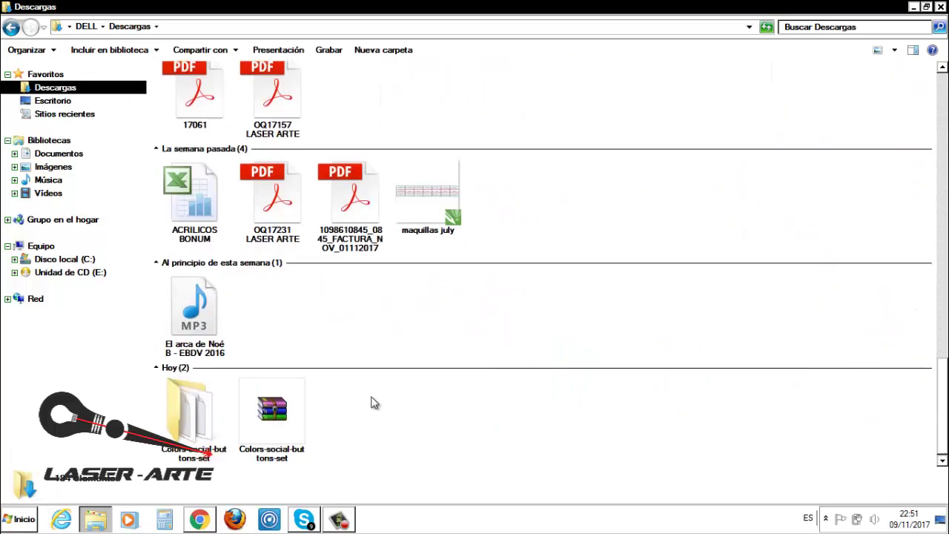
double_click(185, 426)
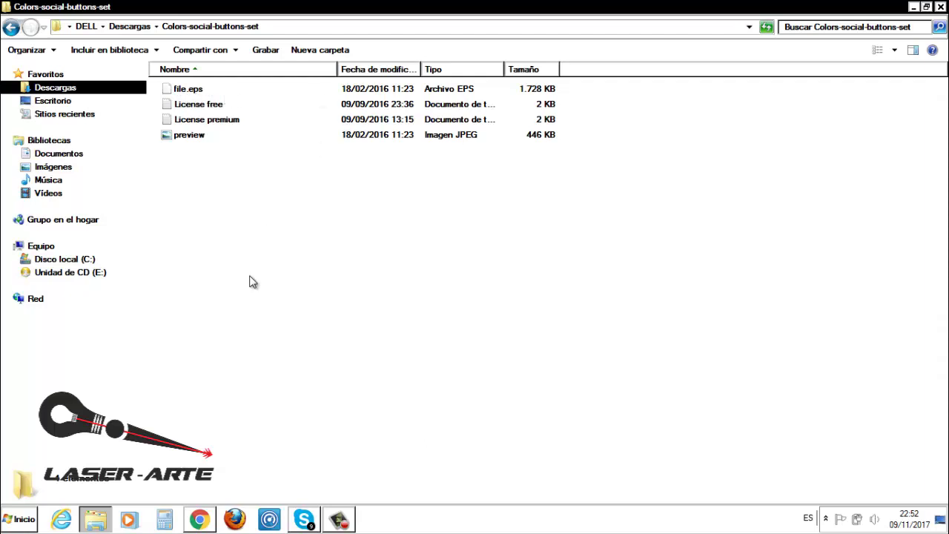
Launch CorelLASER 2013.02 to work in CorelDRAW X7.
click(34, 519)
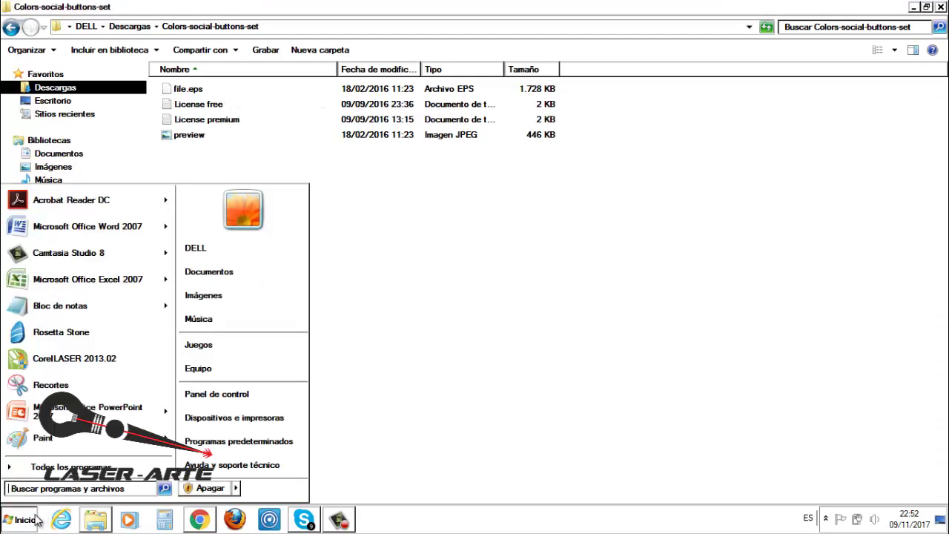
click(97, 361)
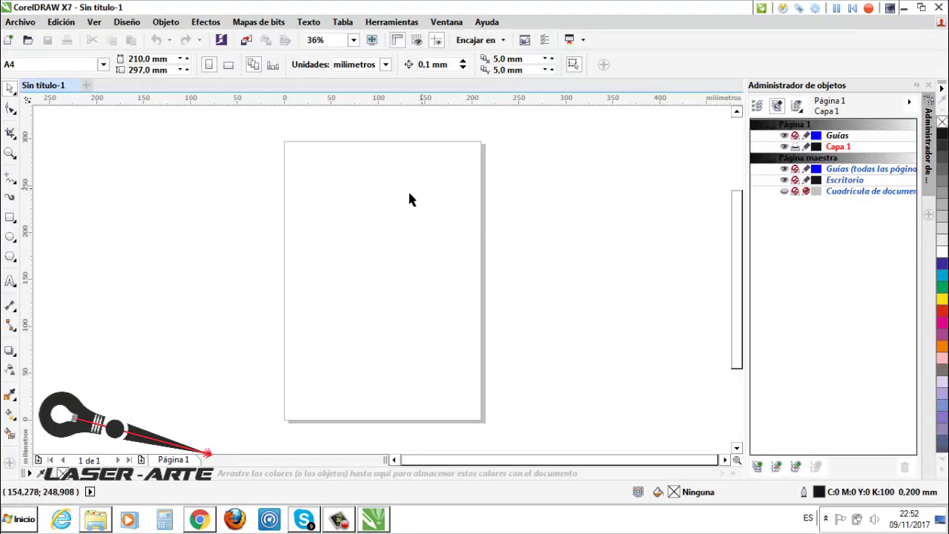
click(20, 23)
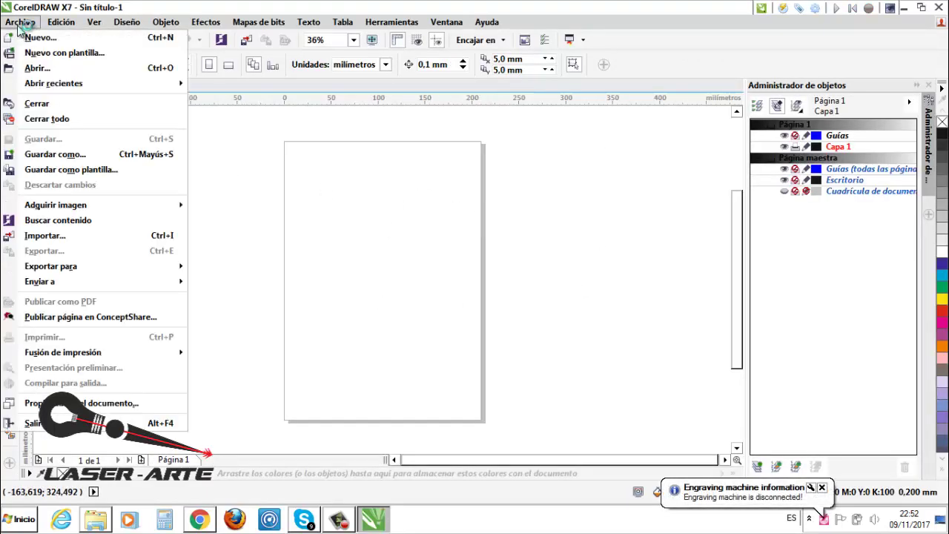
click(101, 241)
click(207, 125)
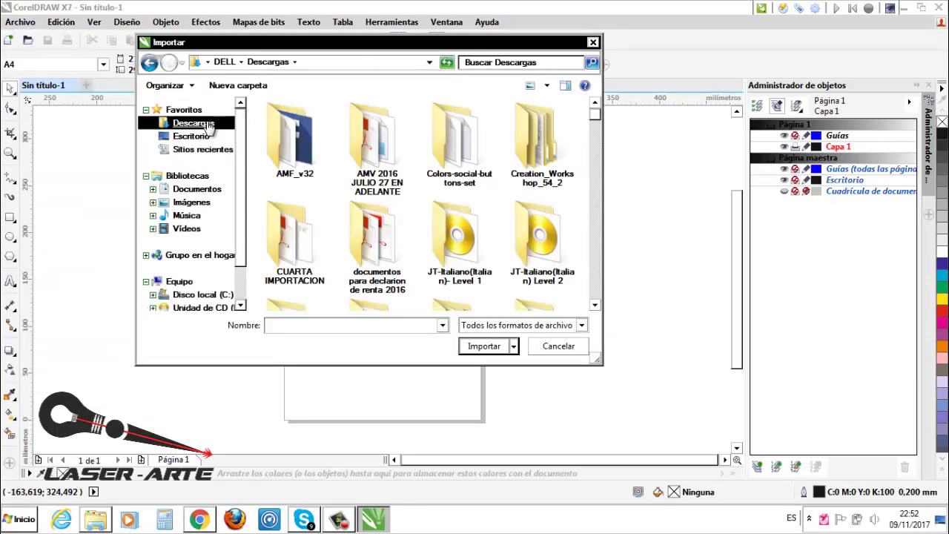
drag(598, 120, 600, 205)
click(594, 42)
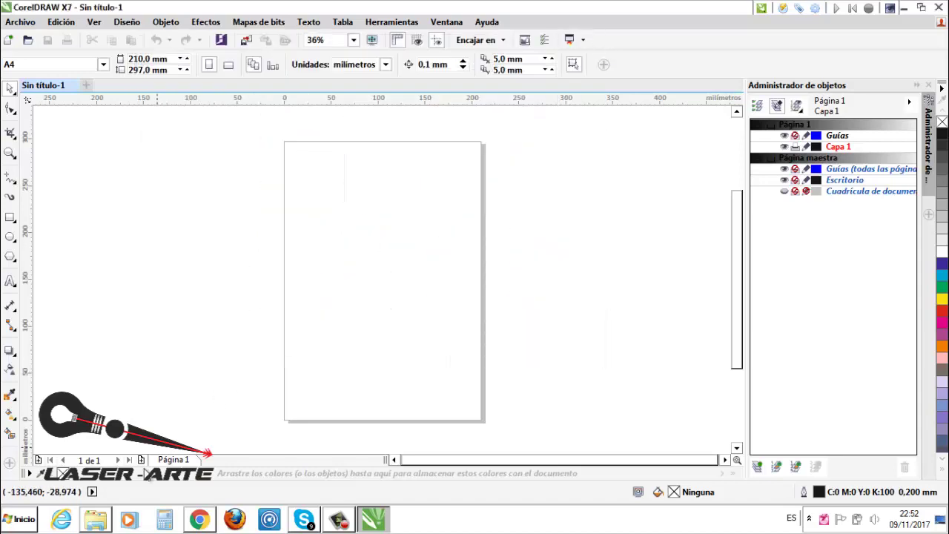
click(96, 521)
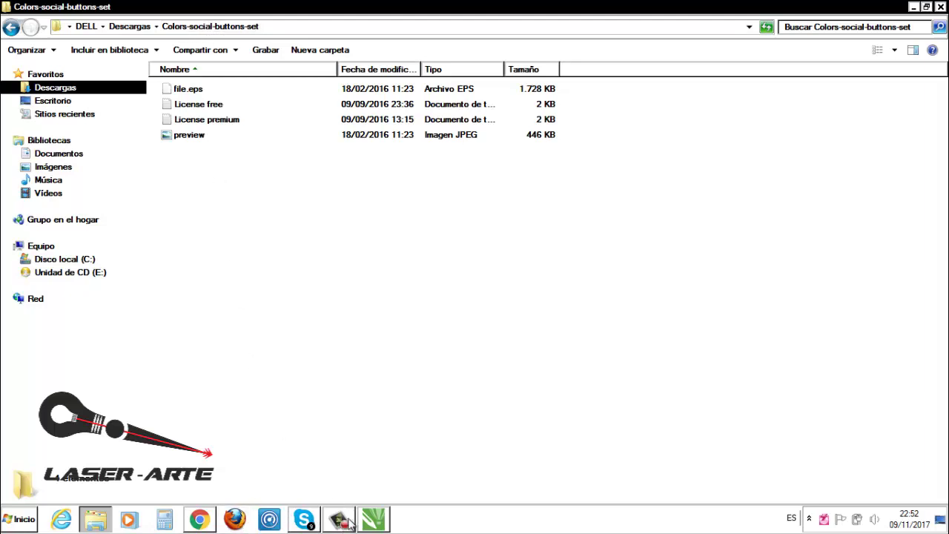
click(373, 519)
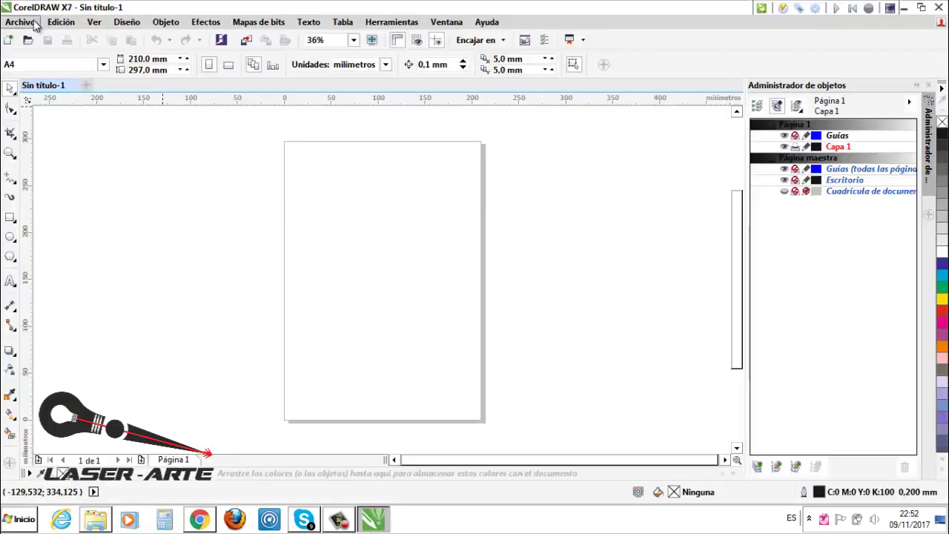
Choose file.eps from the Colors-social-buttons-set folder in Descargas for import into the blank document.
click(20, 21)
click(72, 236)
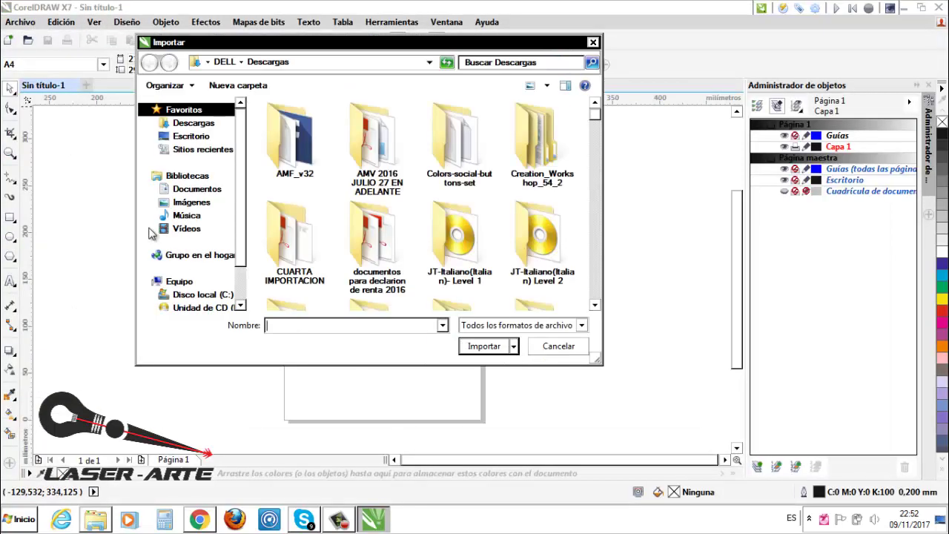
text(color)
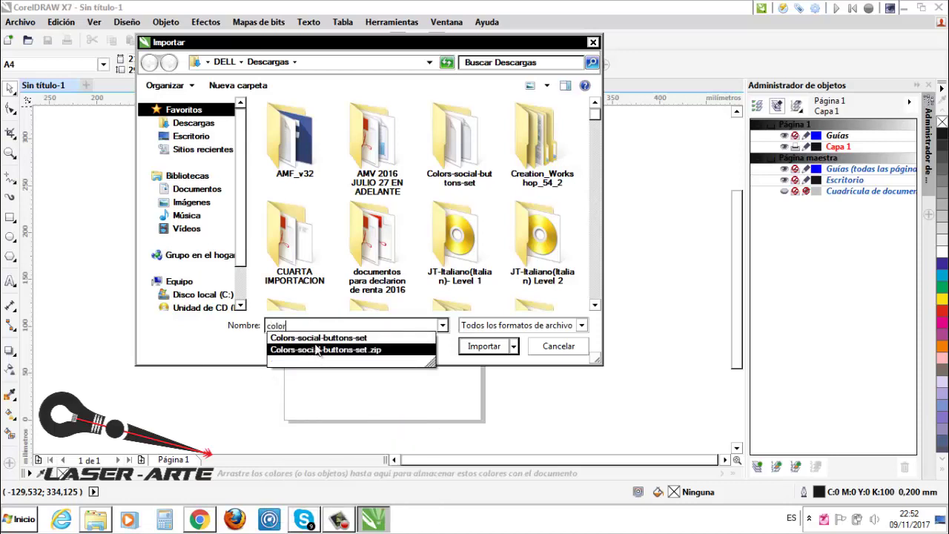
click(317, 338)
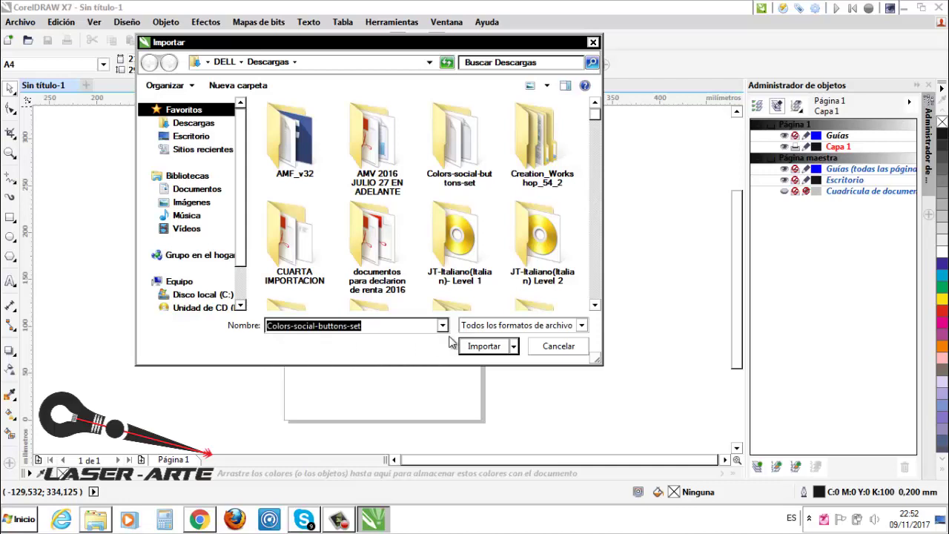
click(475, 346)
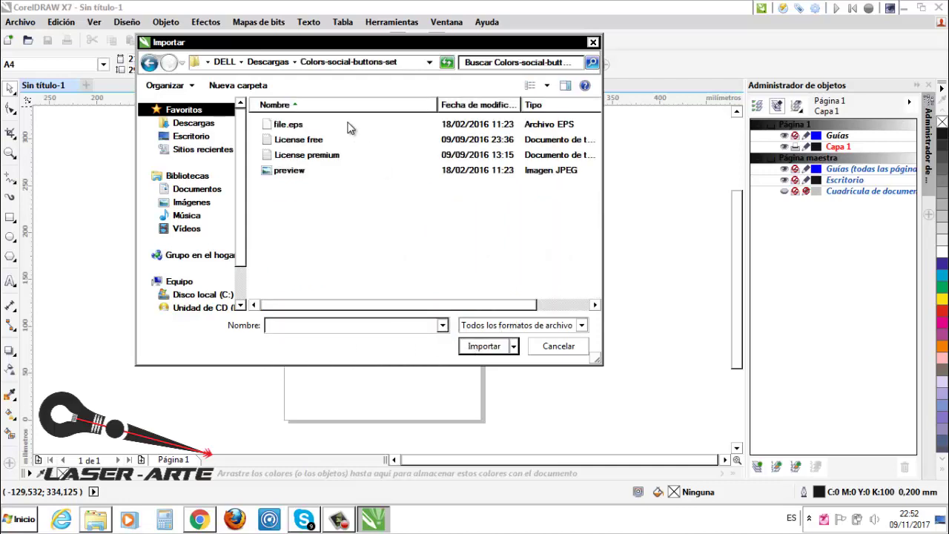
click(302, 128)
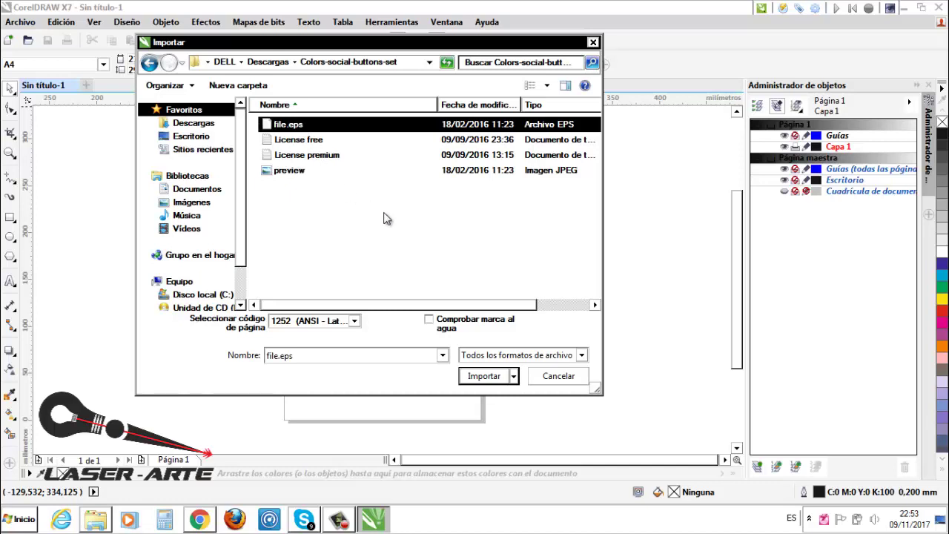
click(484, 376)
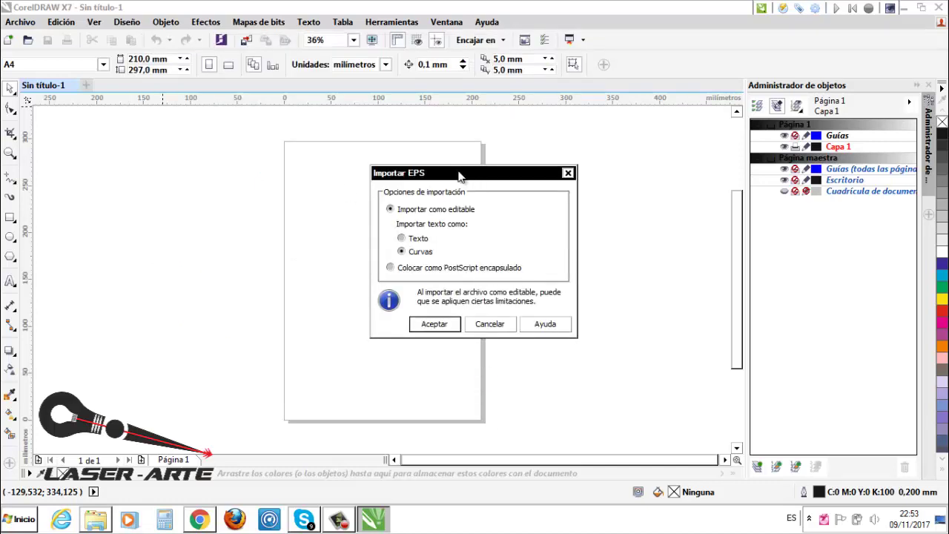
Import the EPS as editable with text as curves and place it at original size from the page's upper-left area.
drag(458, 175, 380, 166)
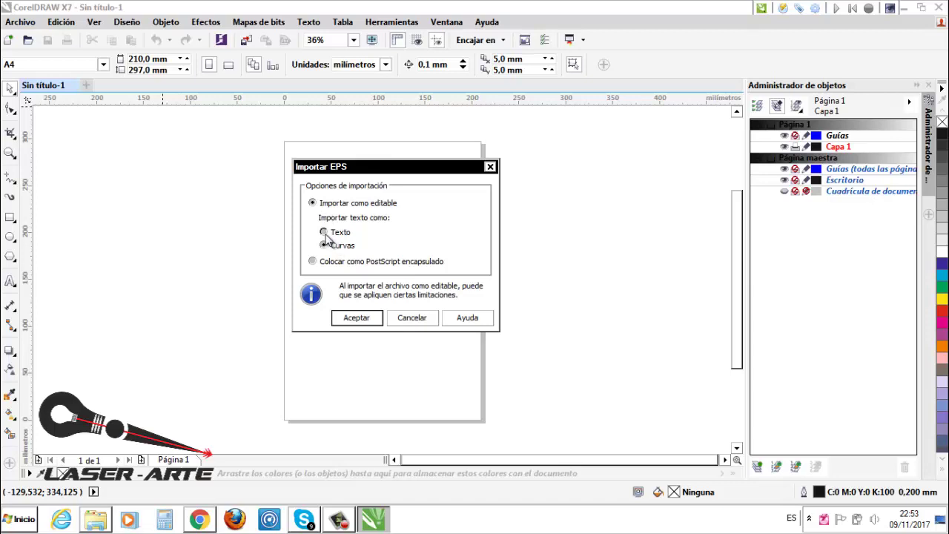
click(375, 319)
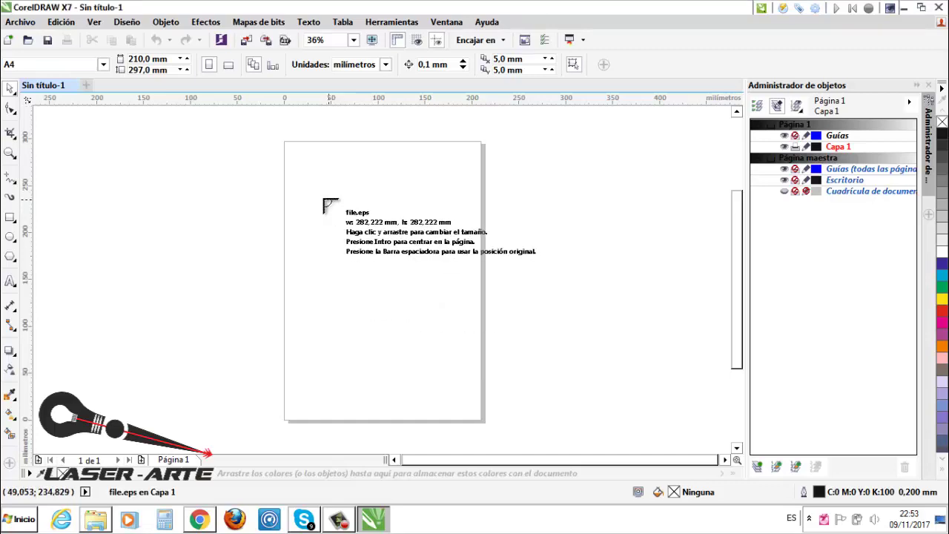
click(297, 177)
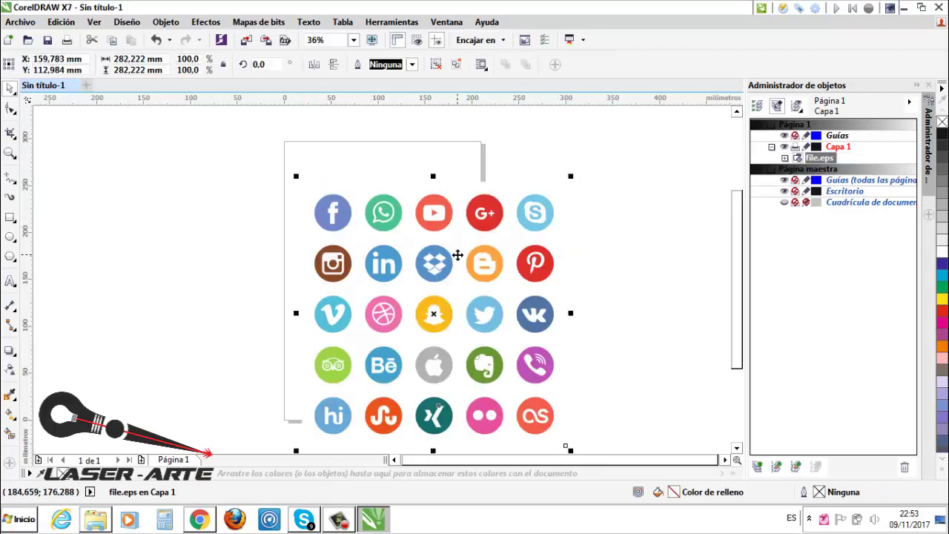
Move the imported icon group over the page, centring it at about X 119 mm, Y 155 mm.
drag(458, 256, 447, 221)
click(628, 212)
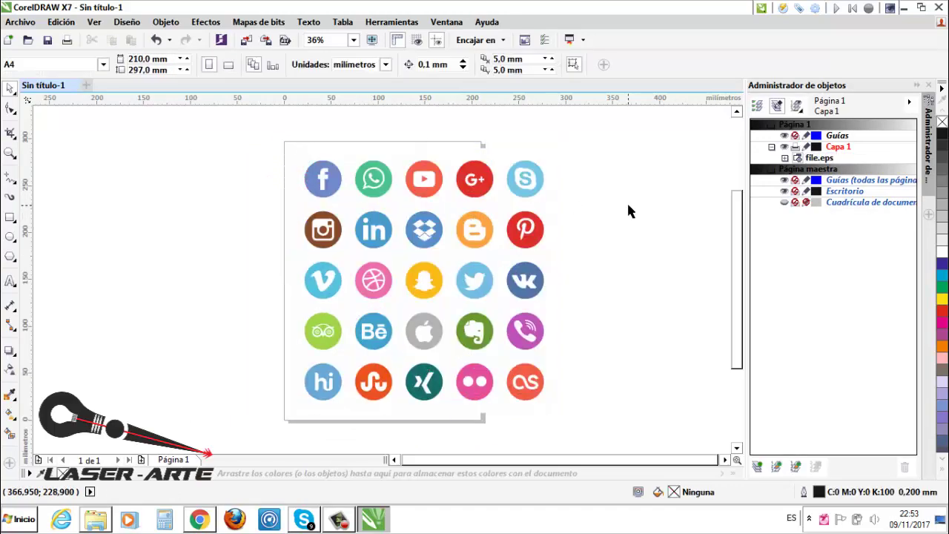
drag(478, 181, 370, 178)
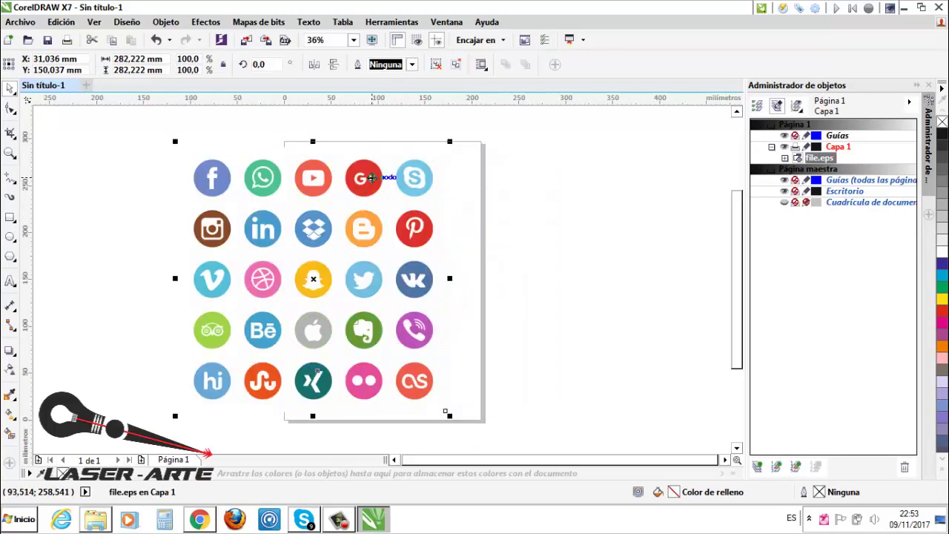
drag(333, 208, 240, 190)
click(497, 190)
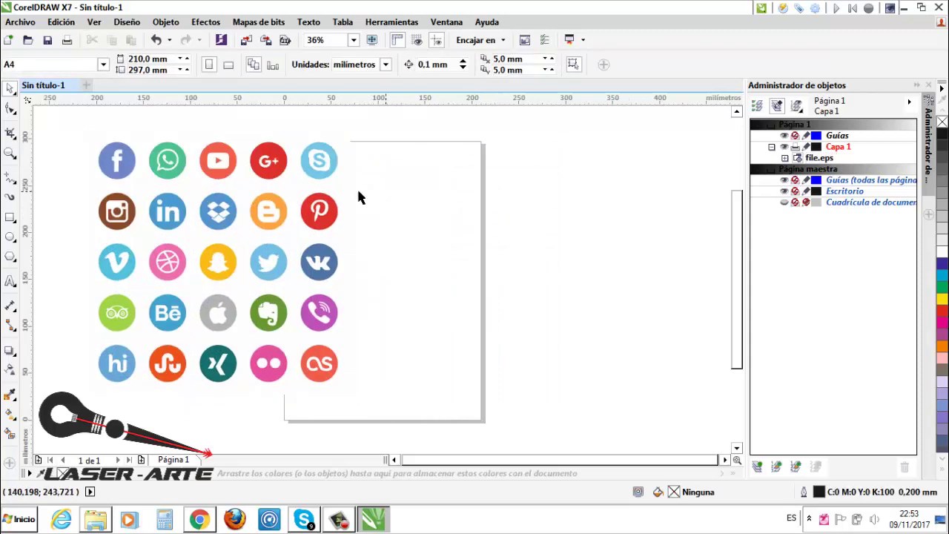
click(319, 205)
drag(320, 191, 472, 226)
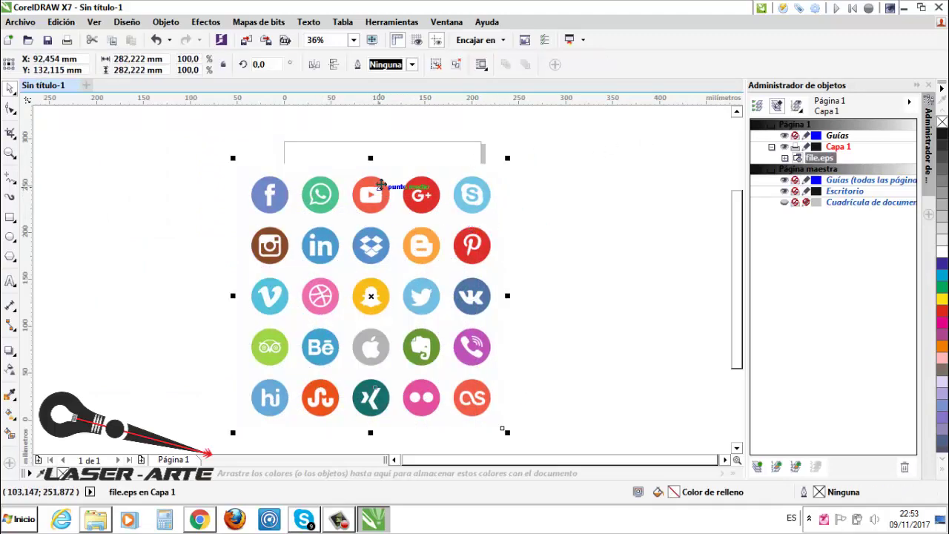
drag(352, 190, 374, 174)
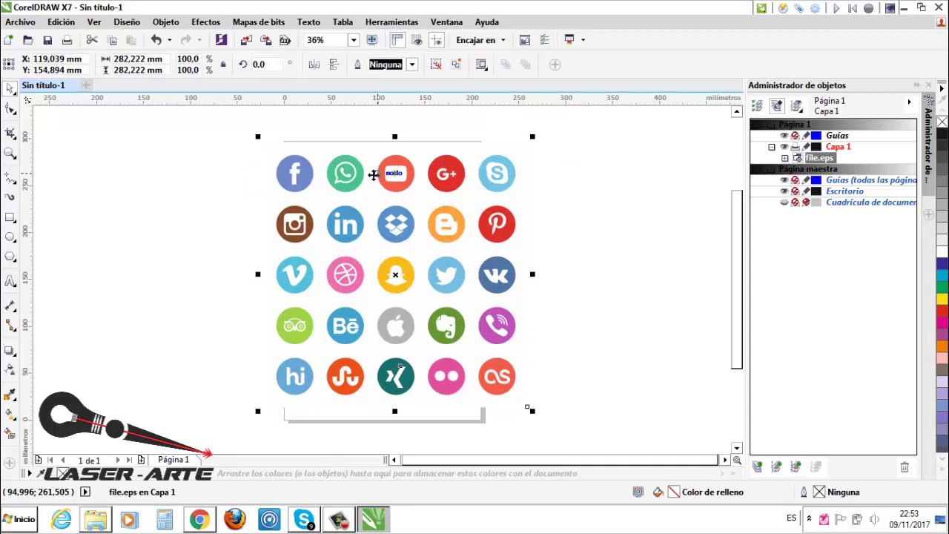
click(586, 174)
Ungroup the imported icon set into separate curves.
click(504, 178)
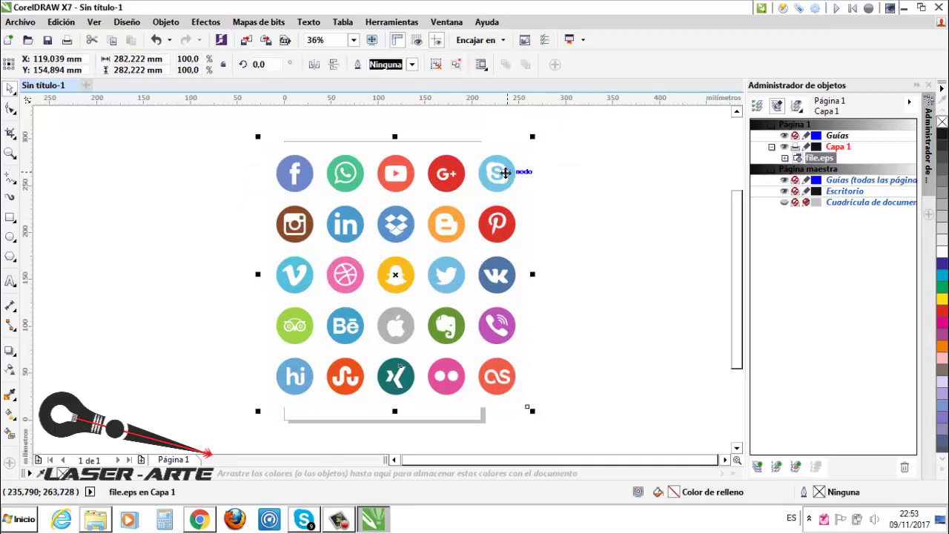
click(436, 65)
click(563, 169)
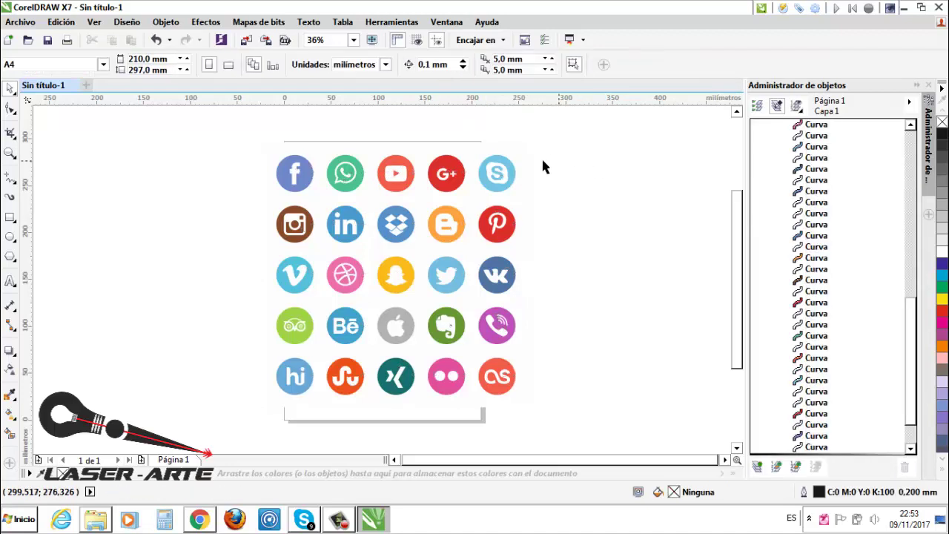
Move the Skype icon's pieces out of the grid and shift the red Google+ circle aside.
click(497, 170)
drag(497, 169, 578, 170)
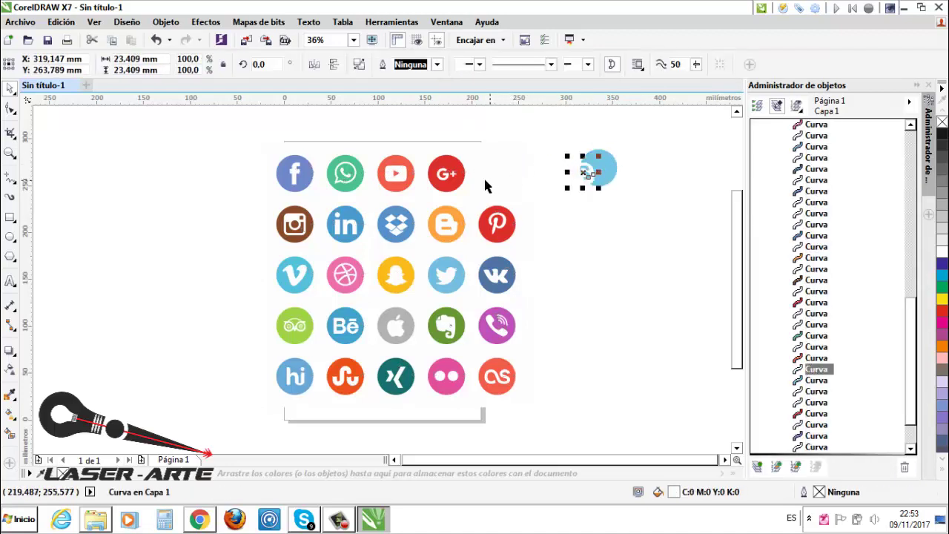
drag(445, 172, 500, 178)
Move the complete YouTube icon out of the grid to the empty area beside the page.
click(429, 132)
drag(429, 127, 191, 167)
click(239, 133)
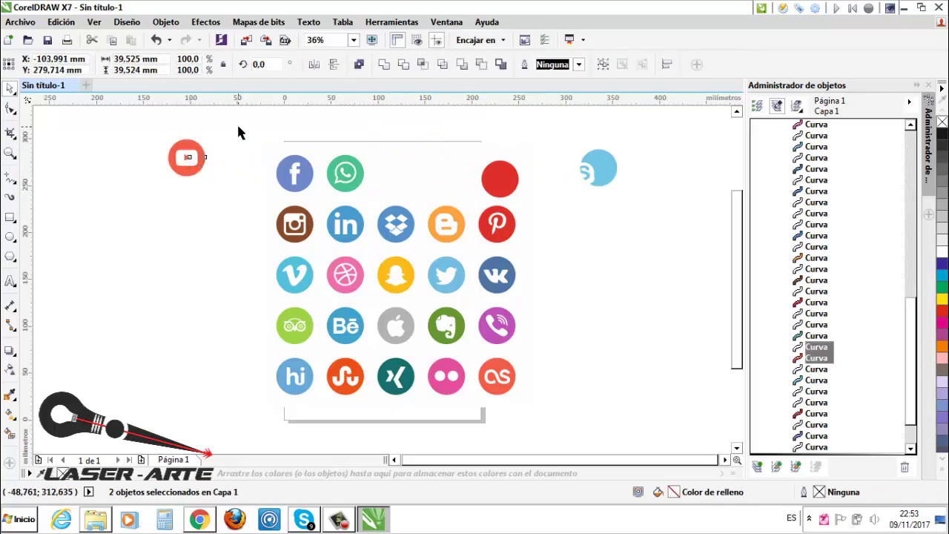
drag(226, 126, 151, 199)
Delete all the other icons and loose pieces, keeping only the YouTube icon.
click(657, 124)
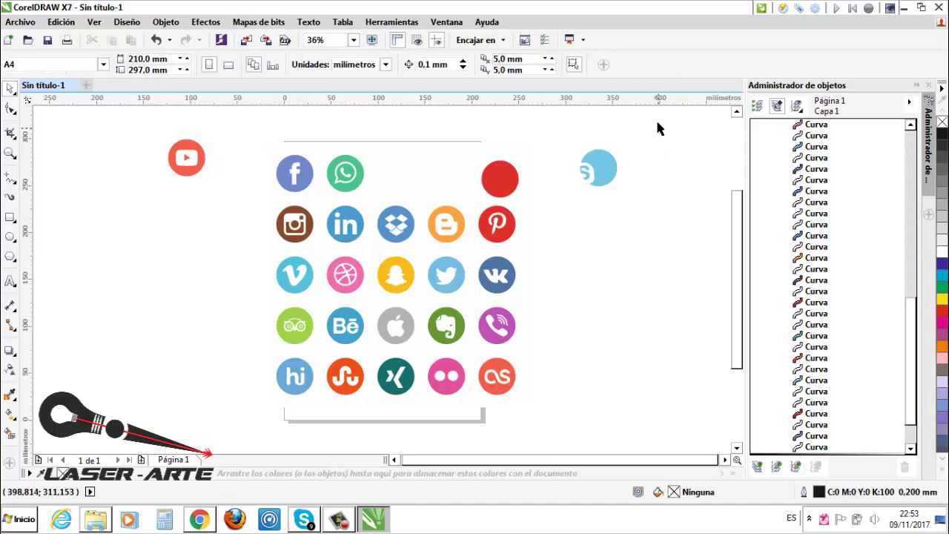
drag(657, 119, 230, 435)
key(Delete)
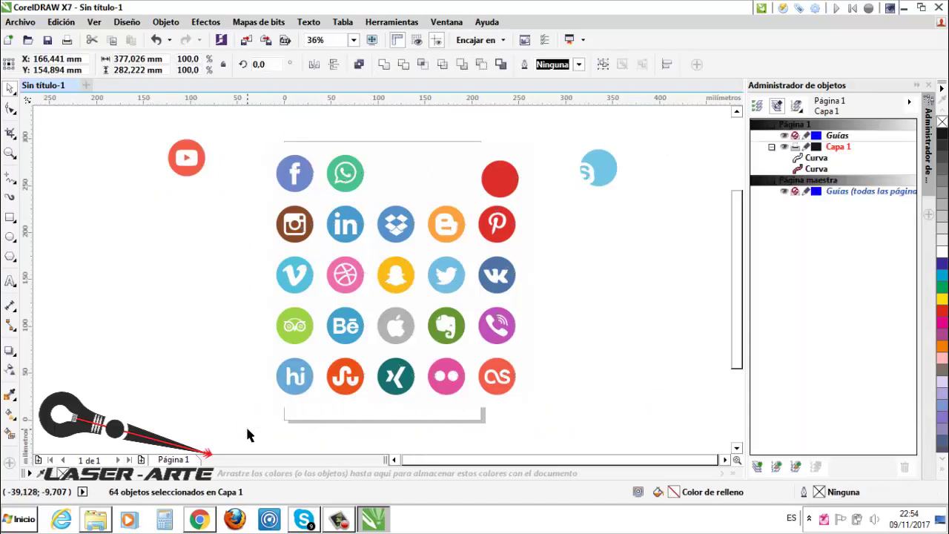
Move the YouTube icon onto the upper part of the page.
drag(220, 133, 140, 196)
drag(186, 155, 445, 226)
click(419, 161)
Add the artistic text "LASER ARTE COLOMBIA" on the page beside the YouTube icon.
click(11, 152)
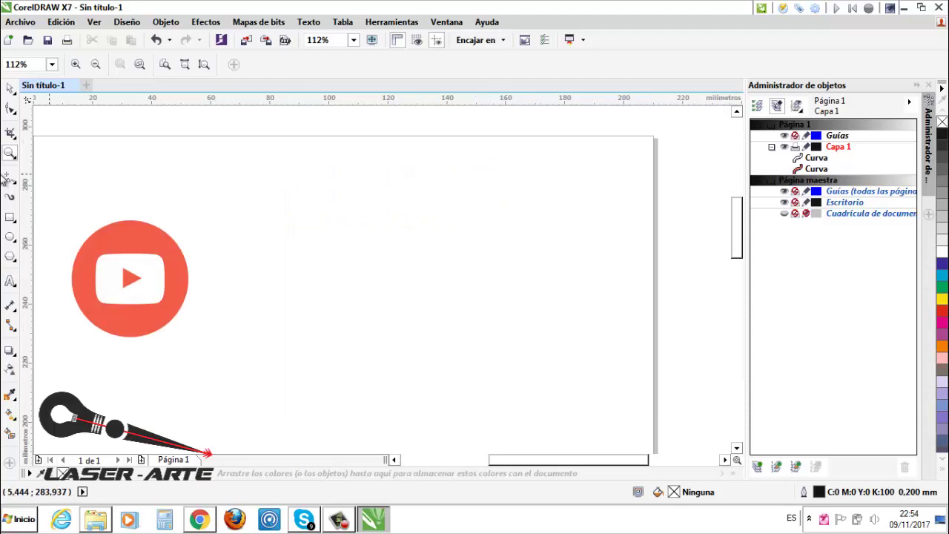
click(11, 281)
click(255, 291)
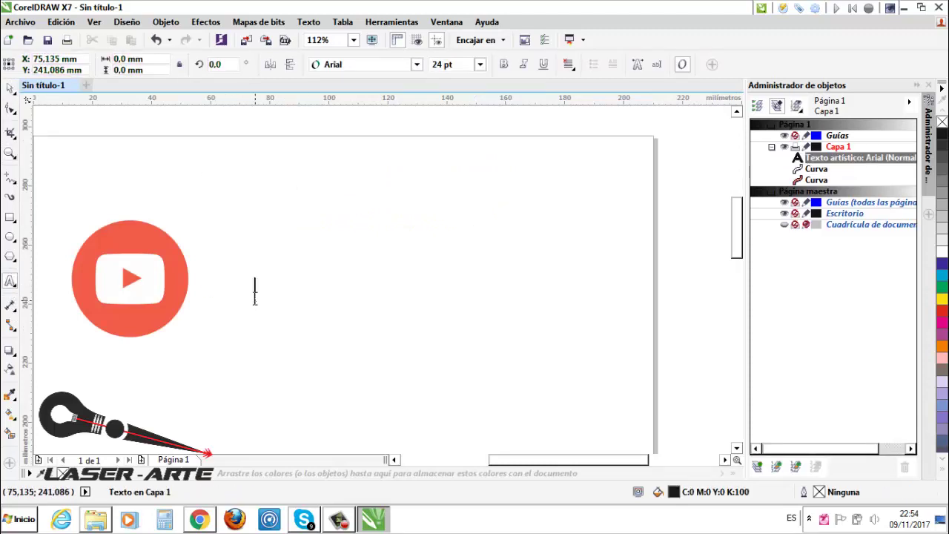
text(LASER)
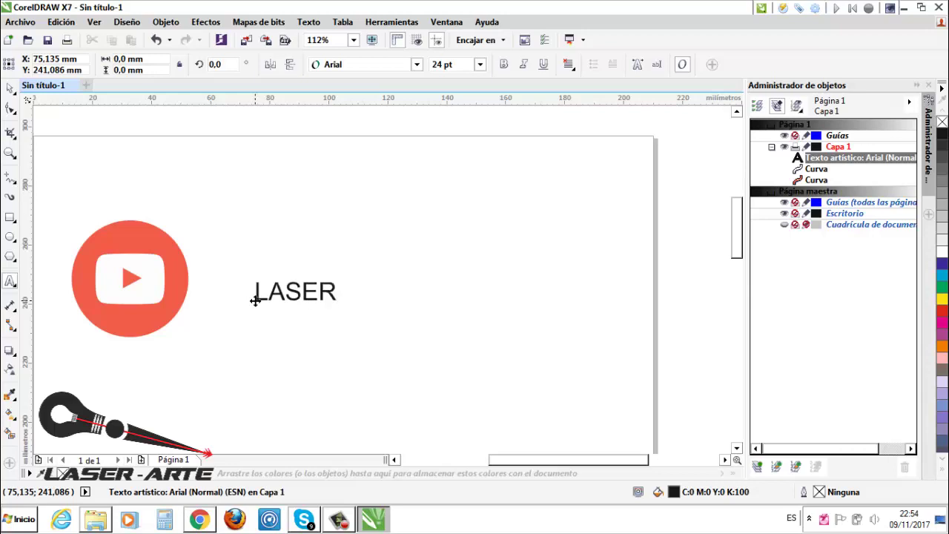
text( ARTE COLOMBIA)
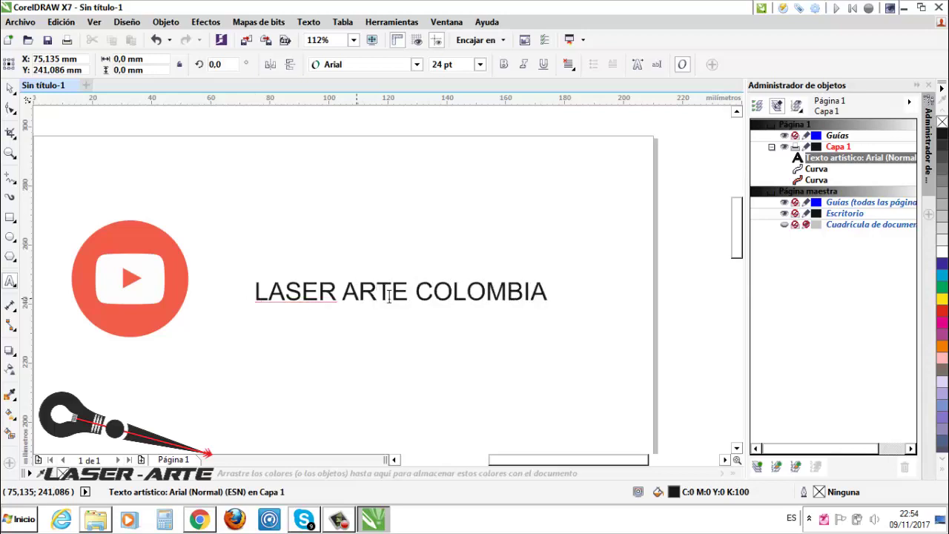
key(ctrl+space)
Enlarge the LASER ARTE COLOMBIA text to about 130 mm wide and place it right next to the YouTube icon.
click(480, 64)
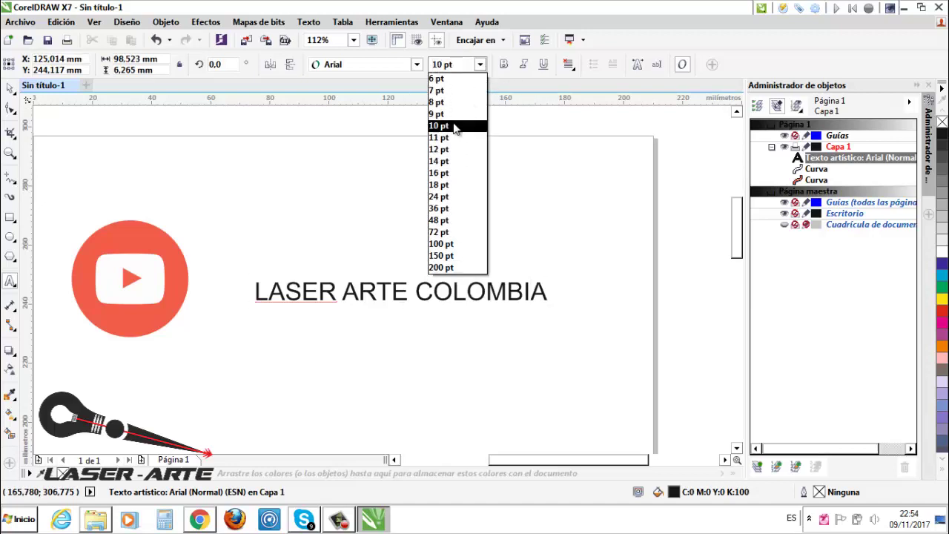
click(444, 220)
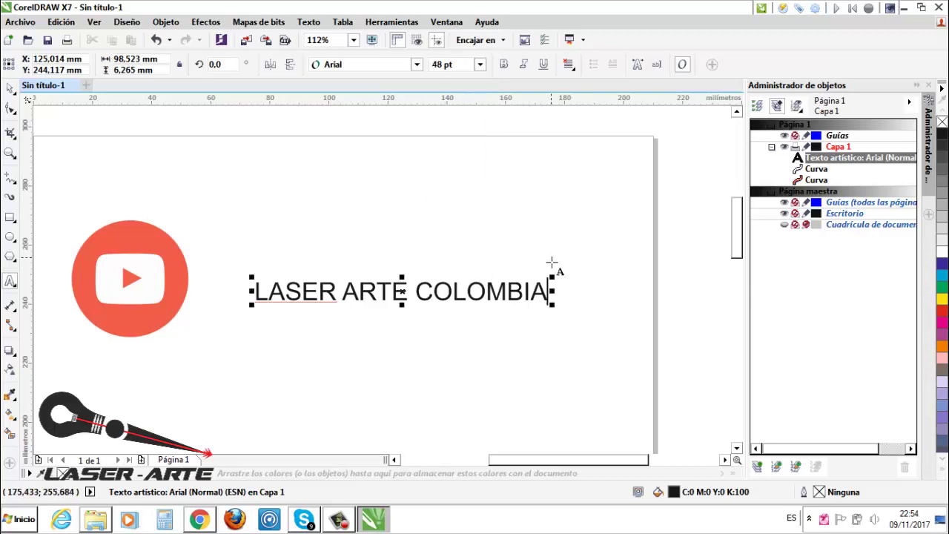
drag(553, 276, 644, 241)
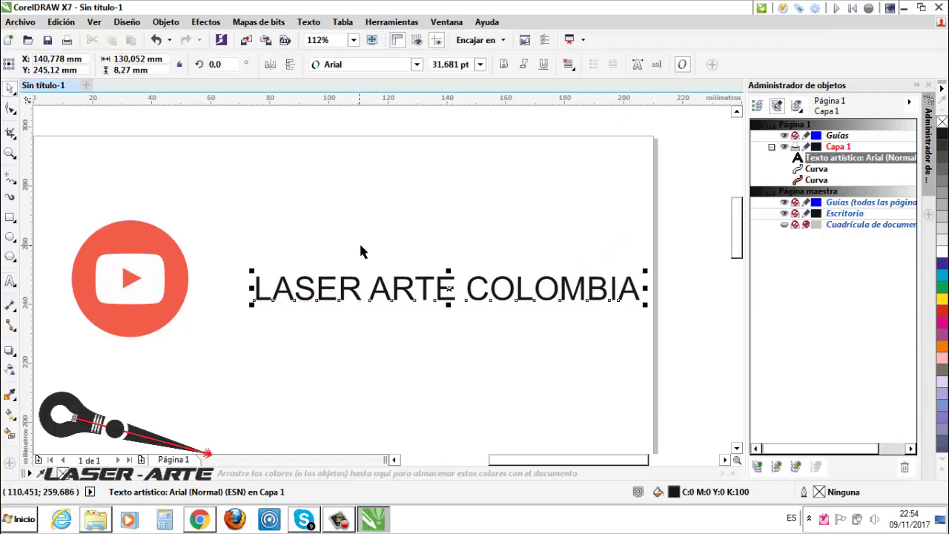
drag(448, 287, 402, 279)
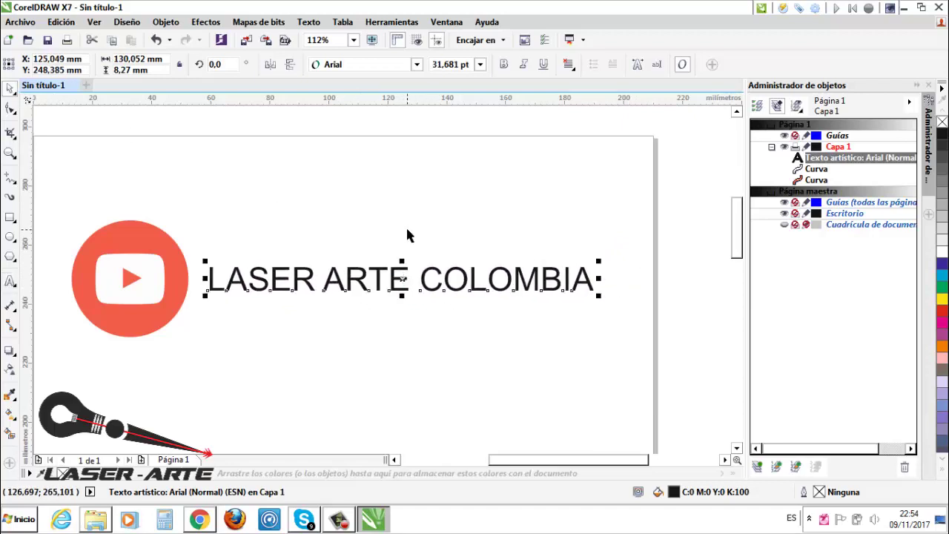
Make the LASER ARTE COLOMBIA text bold and underlined.
click(421, 239)
click(455, 274)
click(511, 63)
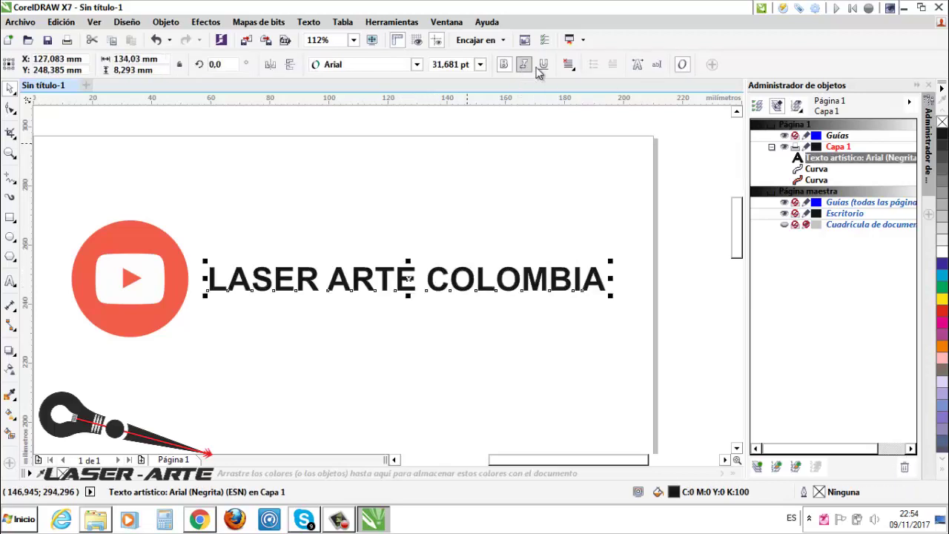
click(544, 63)
click(539, 207)
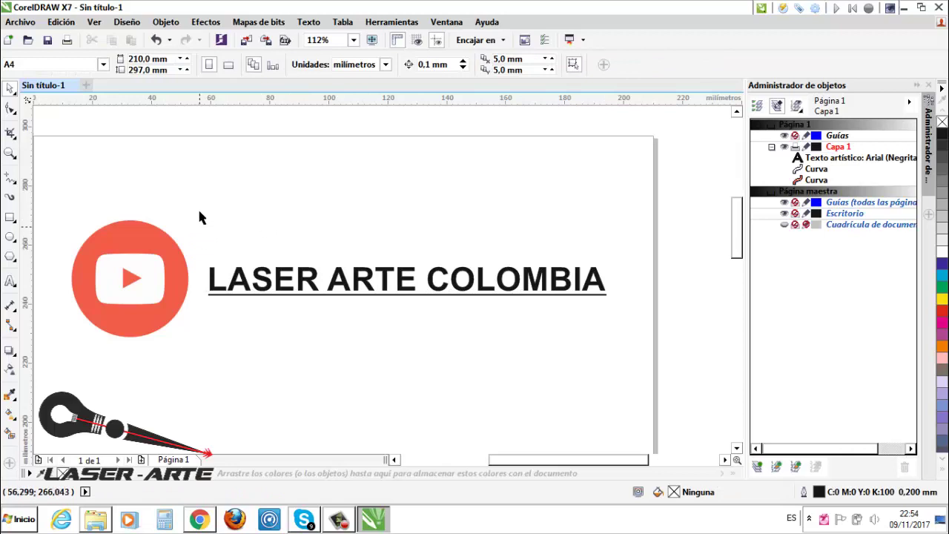
drag(59, 189, 221, 360)
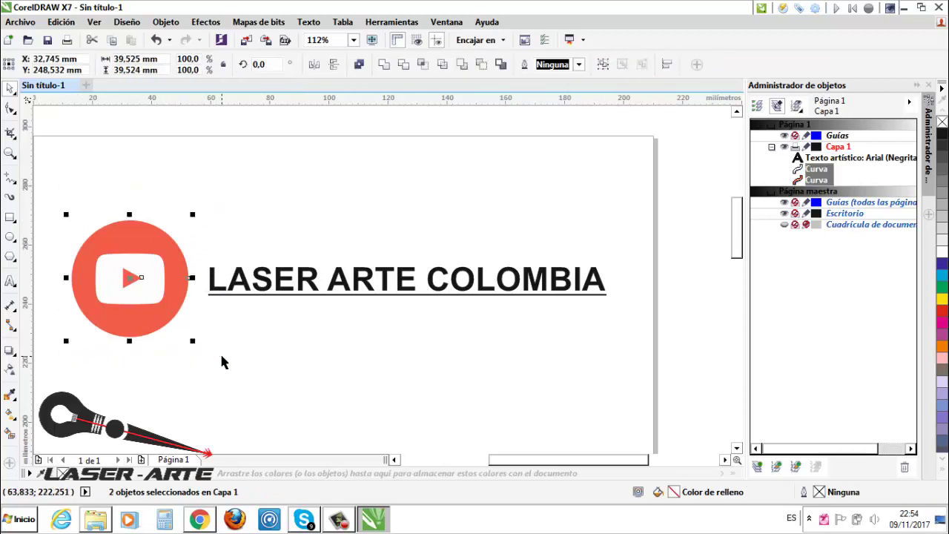
click(205, 182)
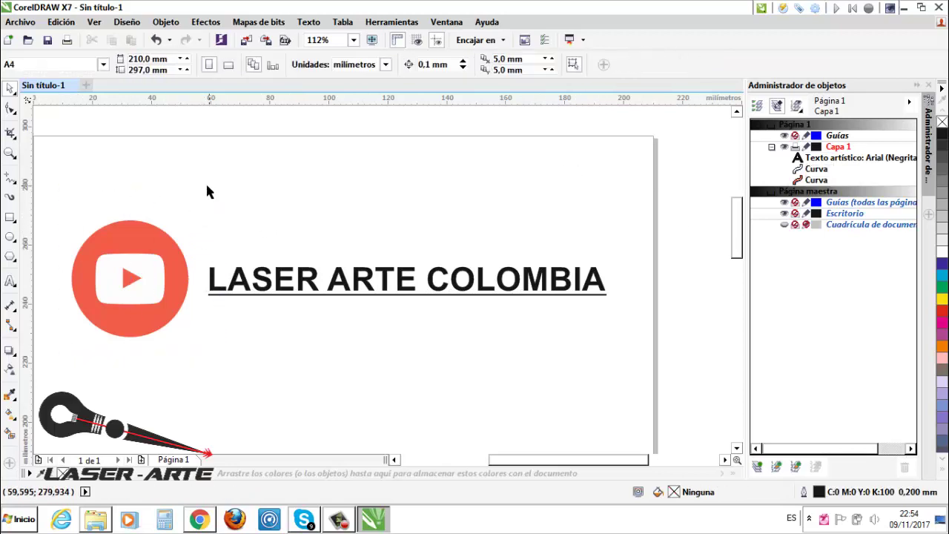
drag(180, 184, 109, 371)
drag(139, 276, 61, 363)
key(Escape)
click(192, 185)
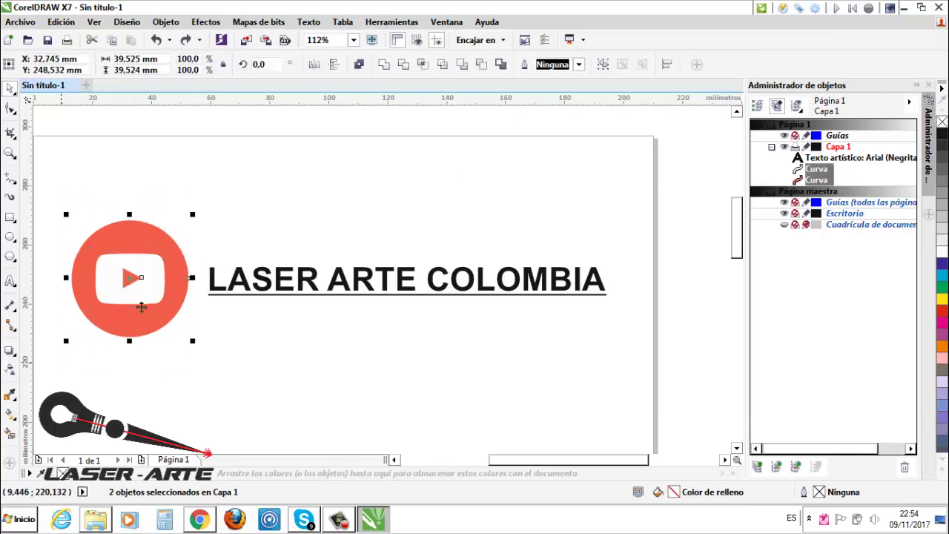
Combine the YouTube icon's two curves into one and fill it with black.
click(359, 64)
click(234, 222)
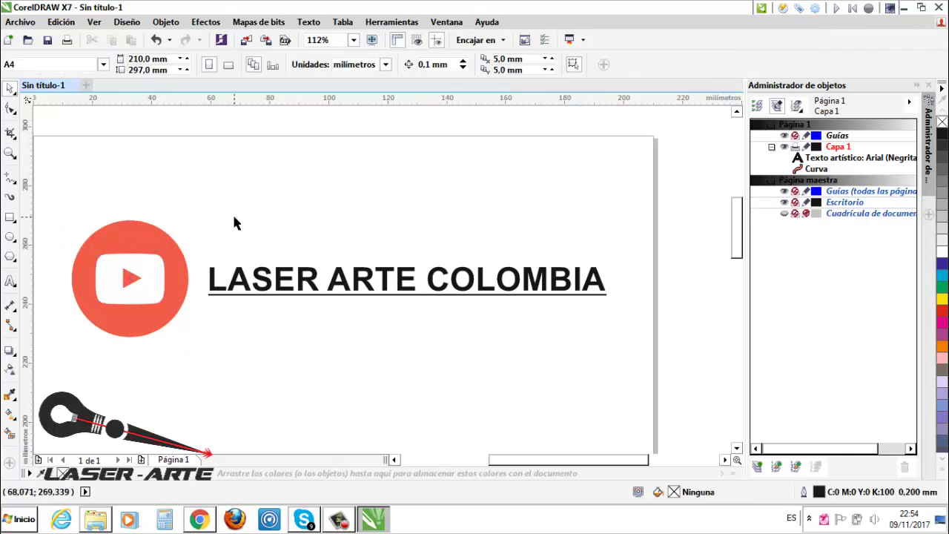
click(159, 232)
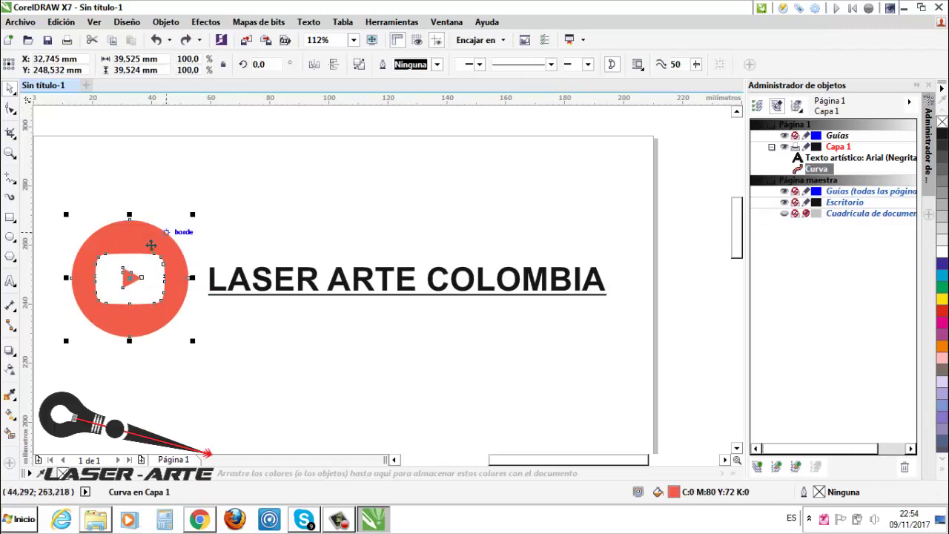
click(944, 142)
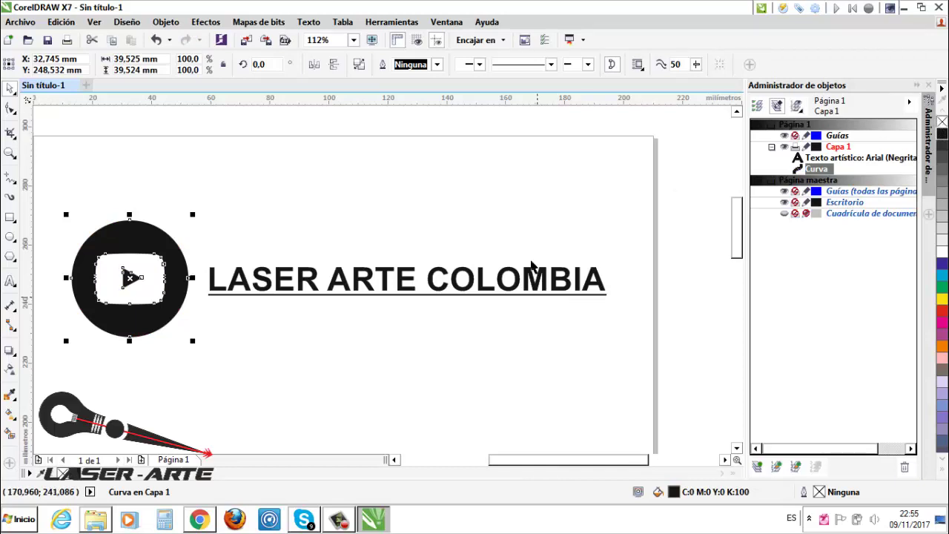
click(562, 198)
Scale the icon and text together to about 118 mm wide and place them near X 131.5 mm, Y 263.8 mm.
drag(631, 180, 59, 362)
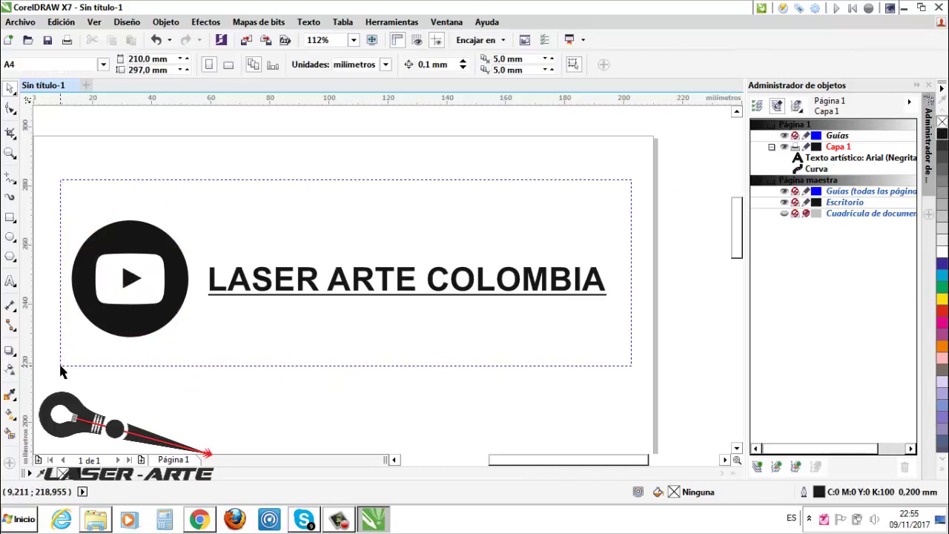
drag(607, 219, 418, 238)
drag(243, 300, 421, 235)
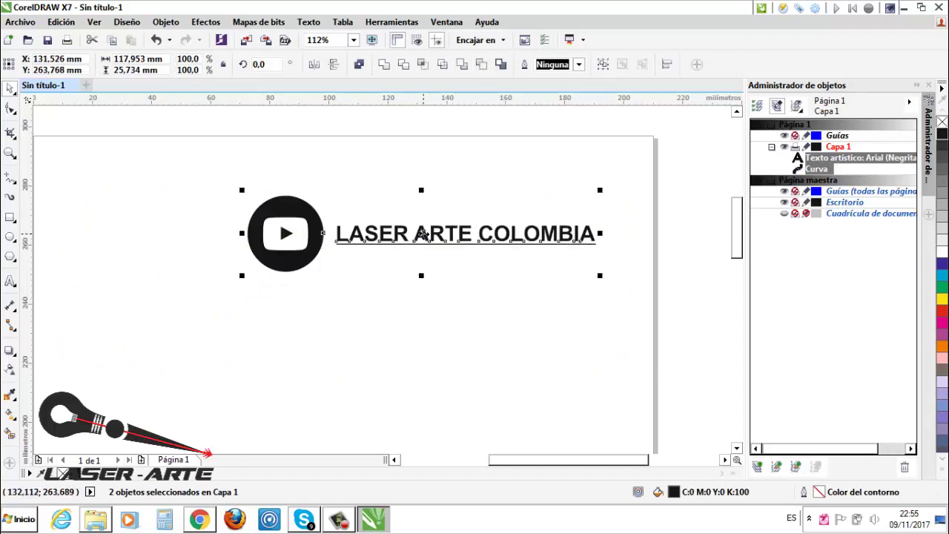
Check the artwork in the CorelLASER engraving manager, repositioning it in the preview to about Refer-X 162.7 mm, Refer-Y 111.8 mm, and close the manager.
click(782, 8)
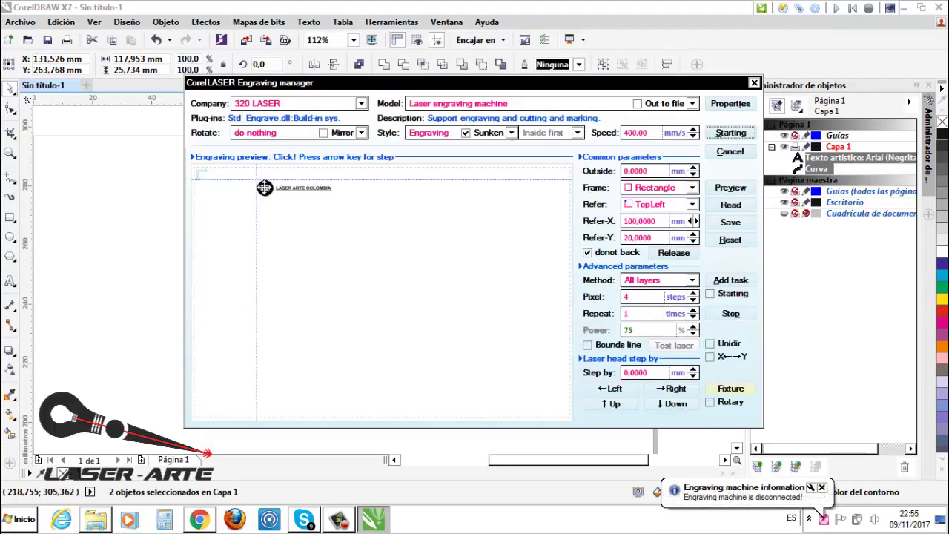
drag(264, 188, 303, 263)
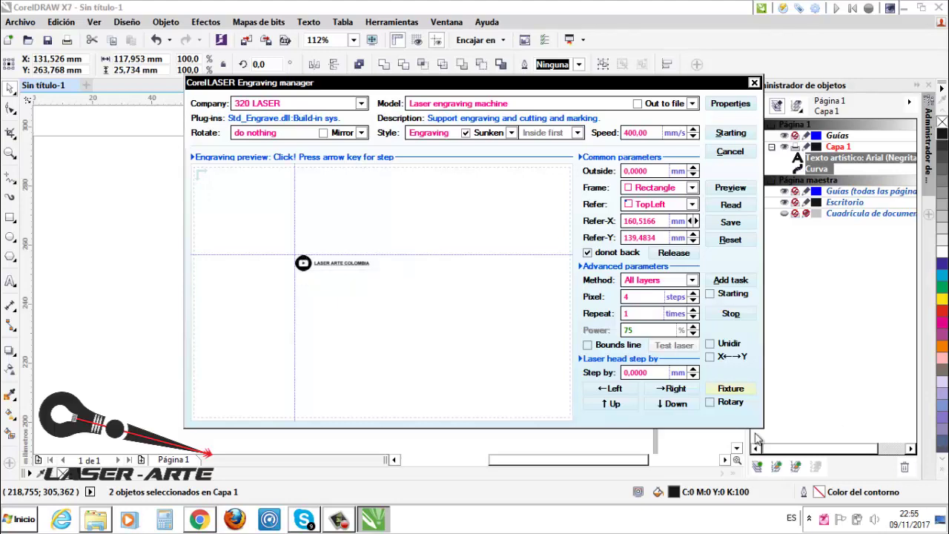
drag(310, 261, 308, 208)
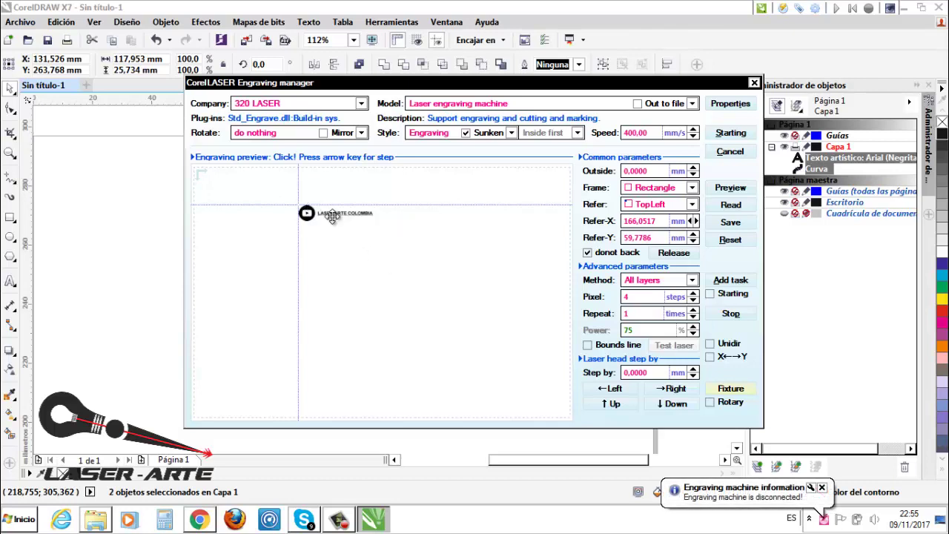
drag(313, 216, 308, 247)
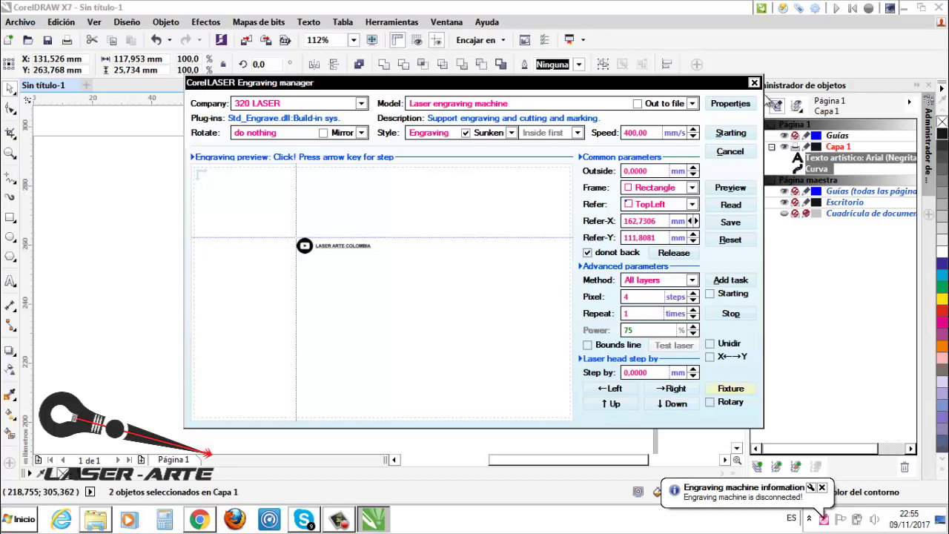
click(754, 82)
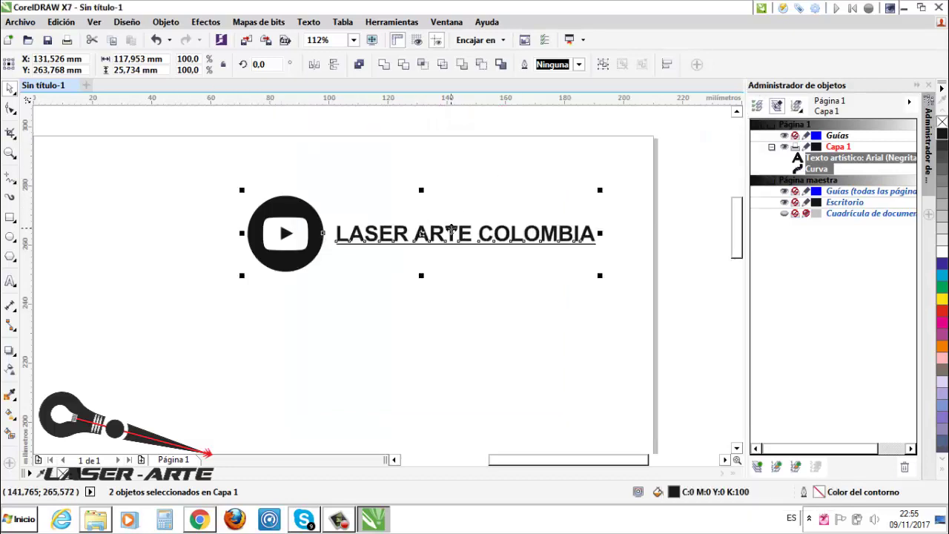
Move the icon and text together on the page to about X 119 mm, Y 272 mm.
drag(454, 222, 414, 206)
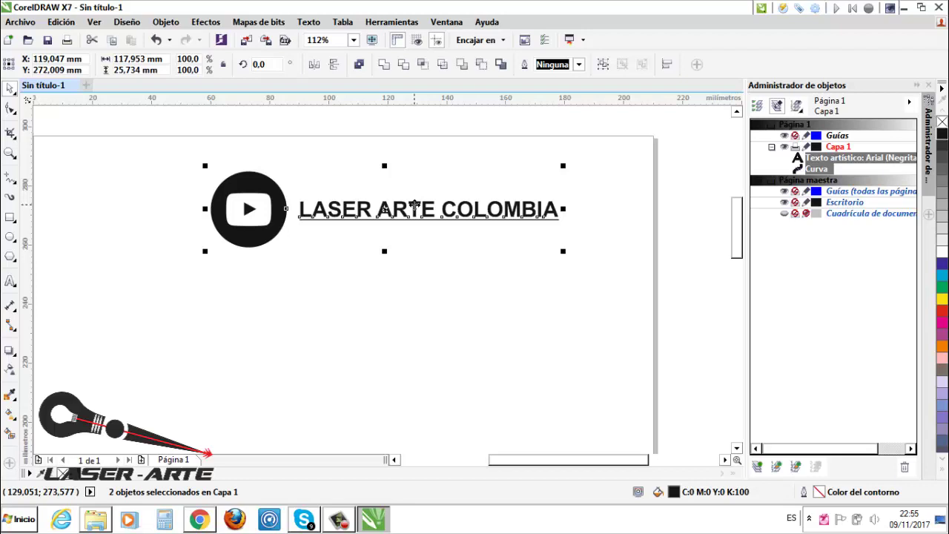
click(654, 218)
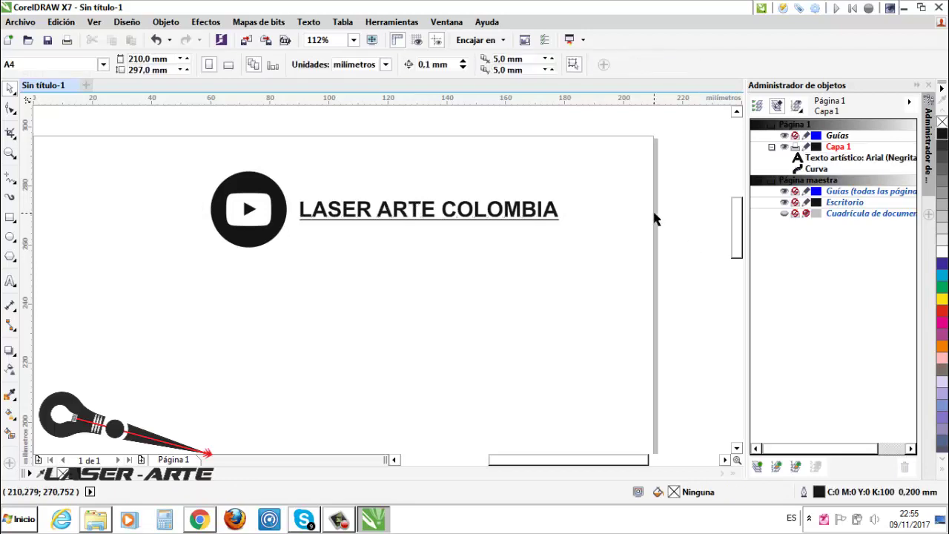
click(254, 181)
click(198, 165)
drag(196, 158, 286, 262)
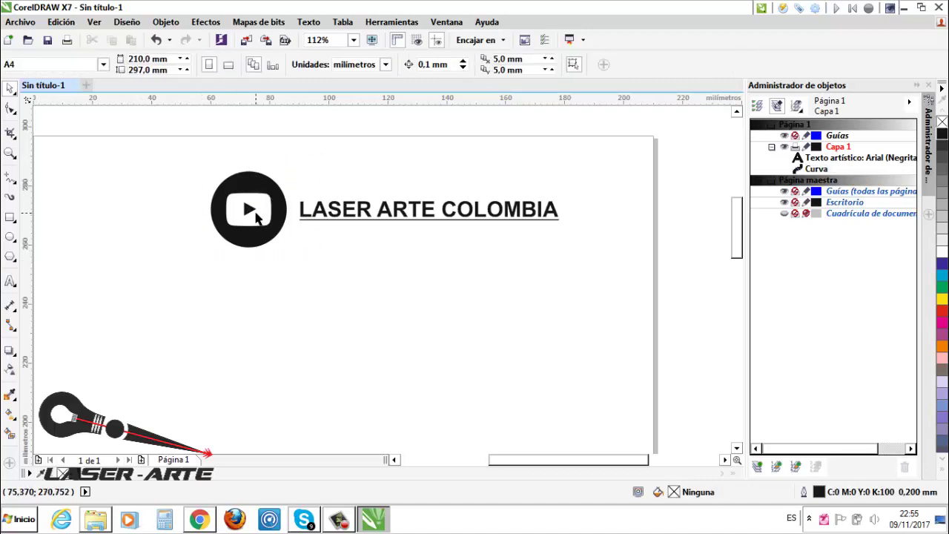
drag(196, 157, 301, 273)
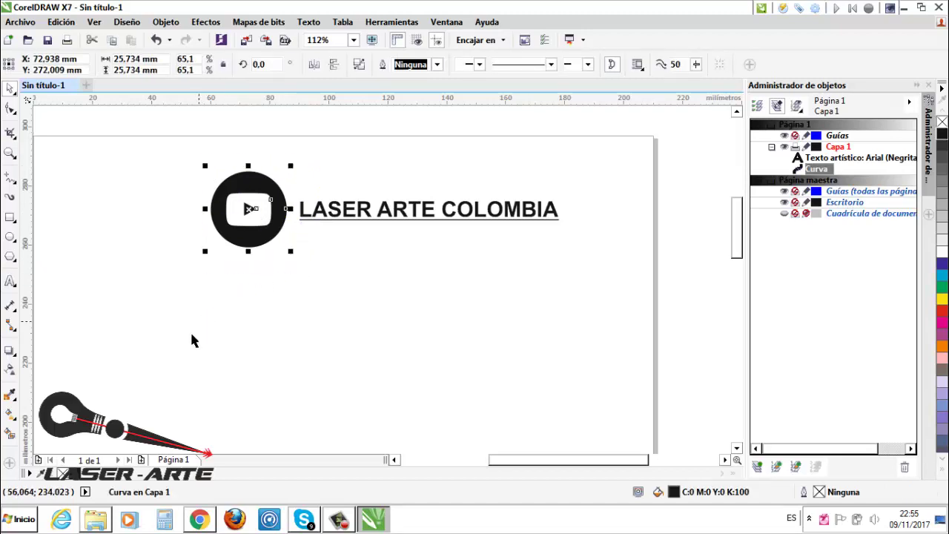
click(380, 342)
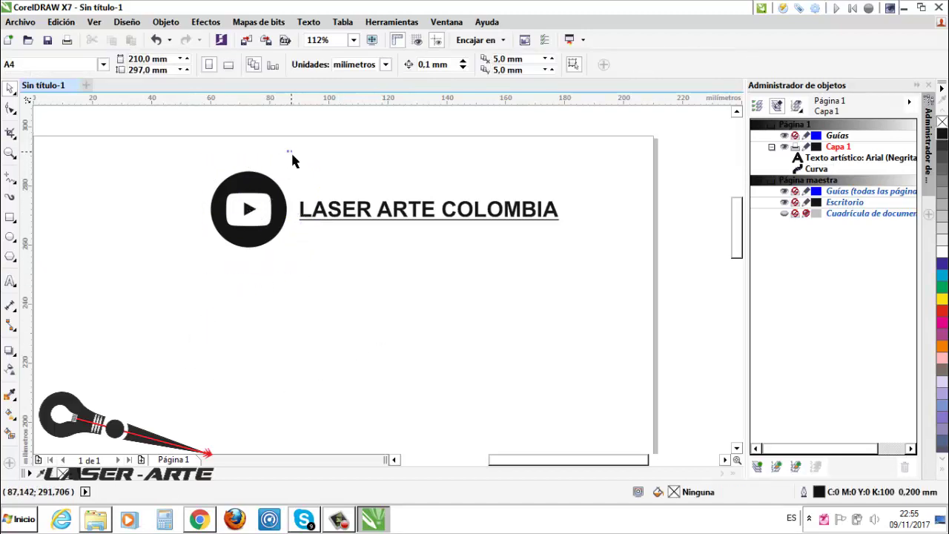
drag(291, 150, 192, 288)
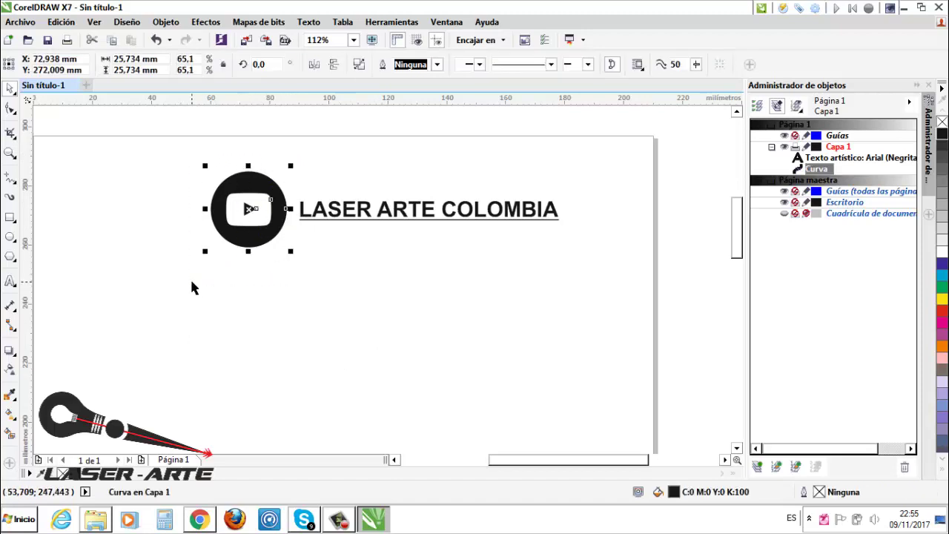
click(351, 293)
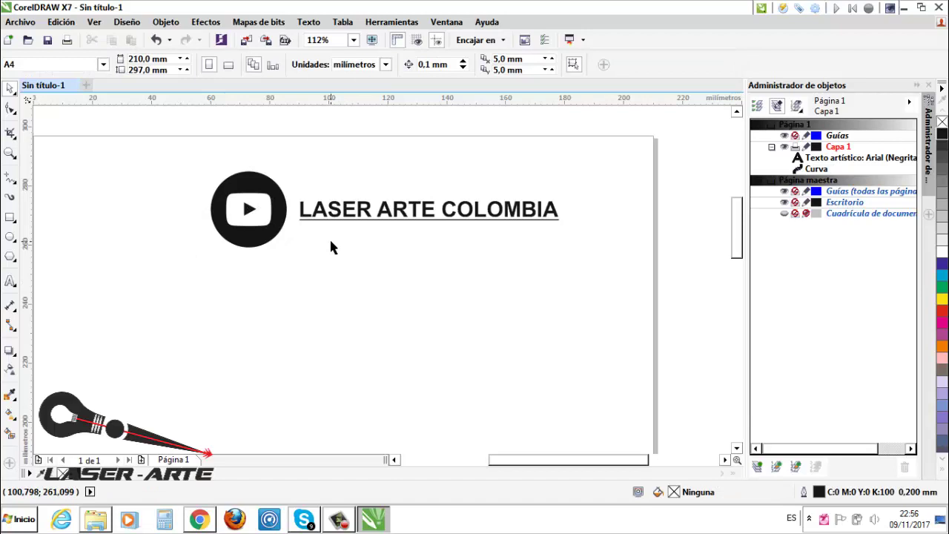
Switch to Chrome and close the Freepik download page for the Colors social buttons set.
click(200, 519)
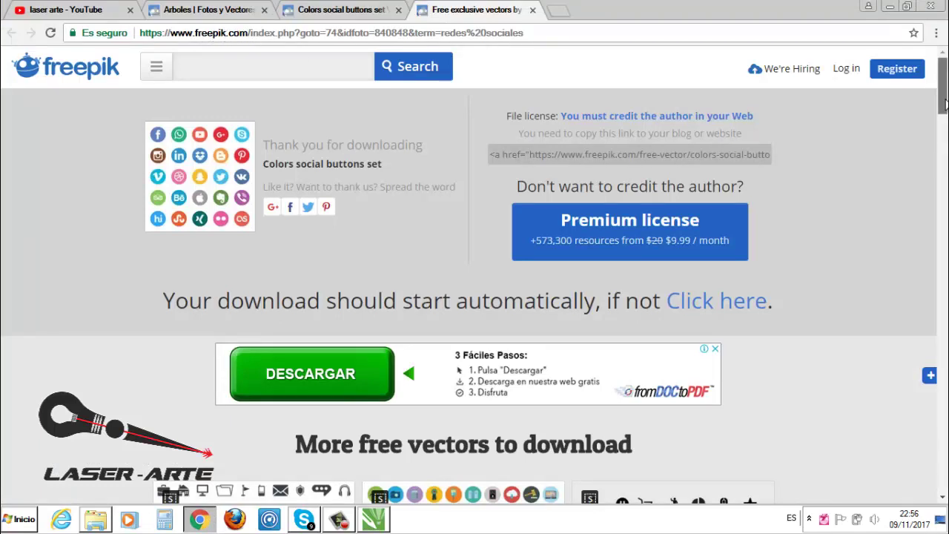
scroll(946, 131, down, 3)
scroll(943, 131, up, 3)
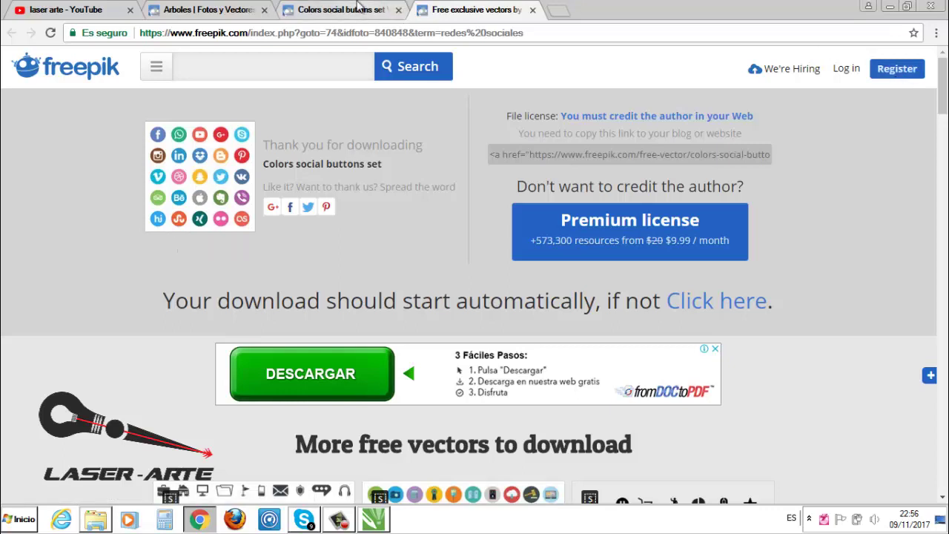
click(532, 10)
Search Freepik for "arbol" and open the free vector of tree silhouettes to view its designs.
scroll(942, 82, up, 2)
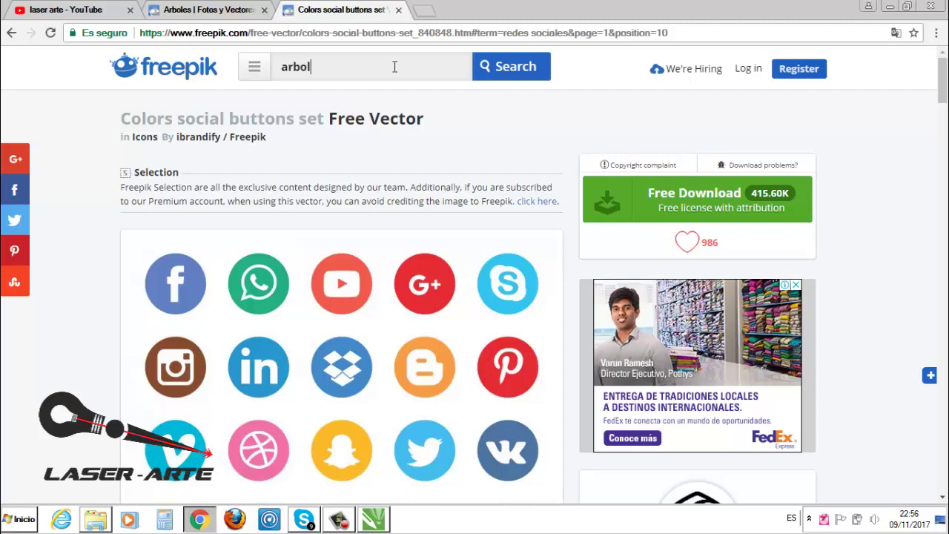
key(Return)
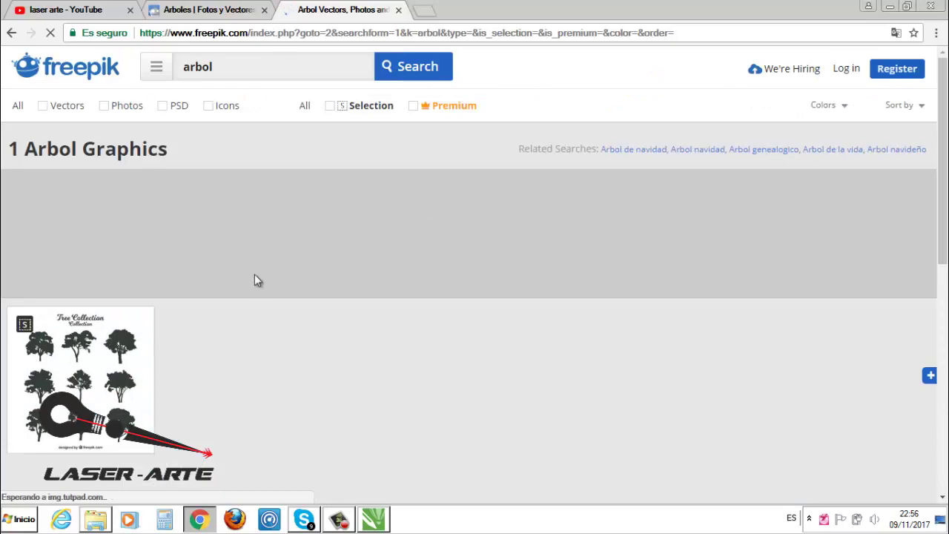
scroll(941, 223, down, 2)
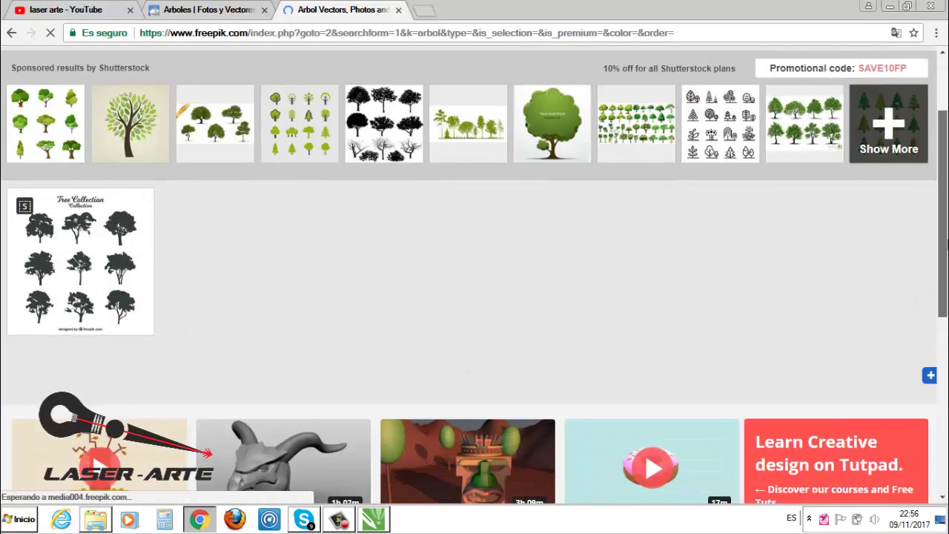
scroll(935, 267, down, 1)
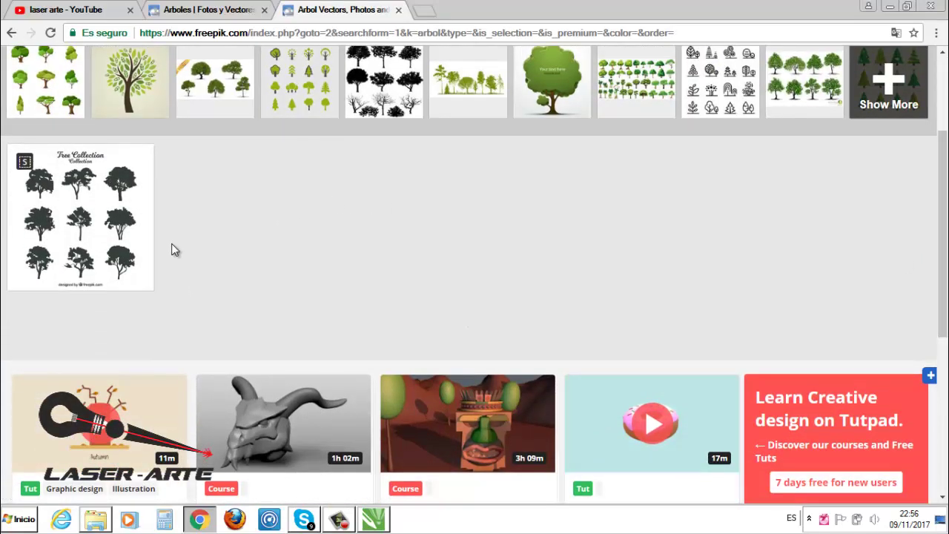
mouse_move(122, 228)
click(112, 241)
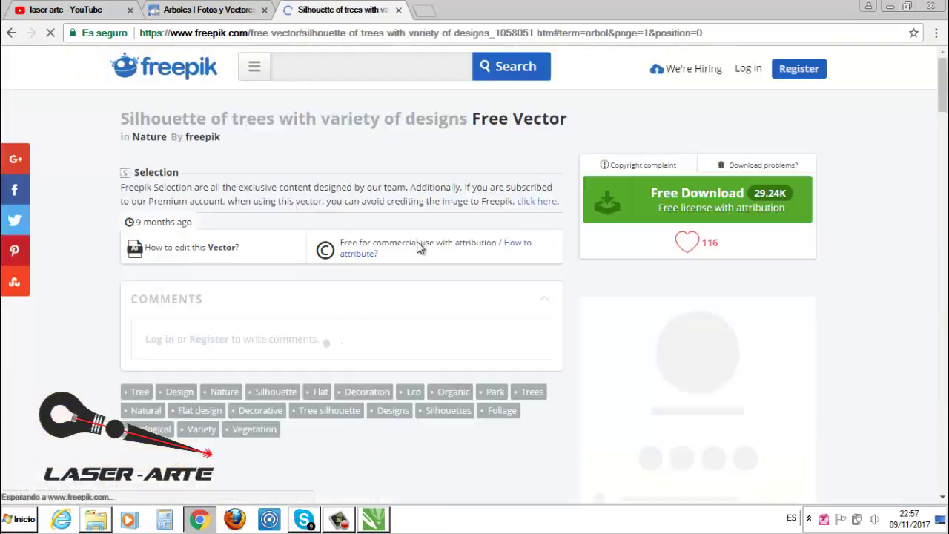
scroll(945, 113, down, 1)
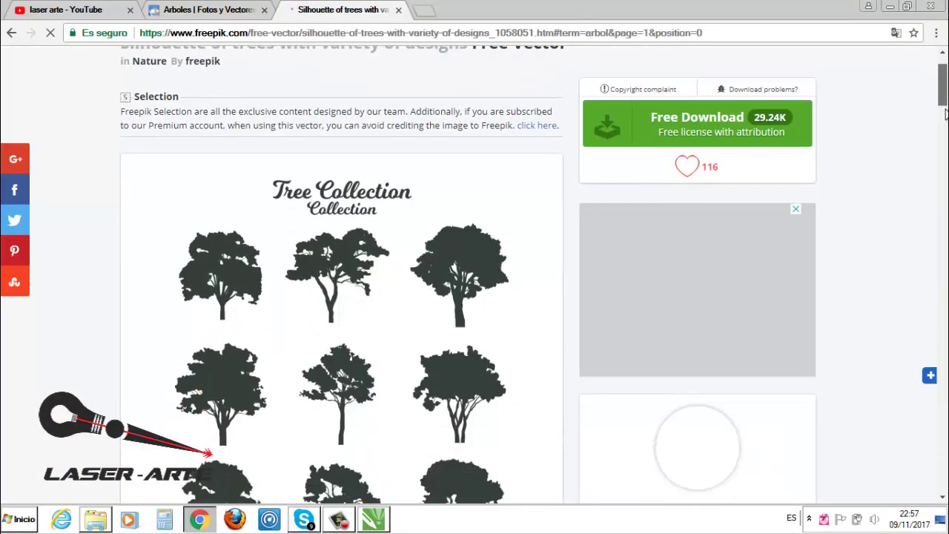
scroll(946, 112, down, 2)
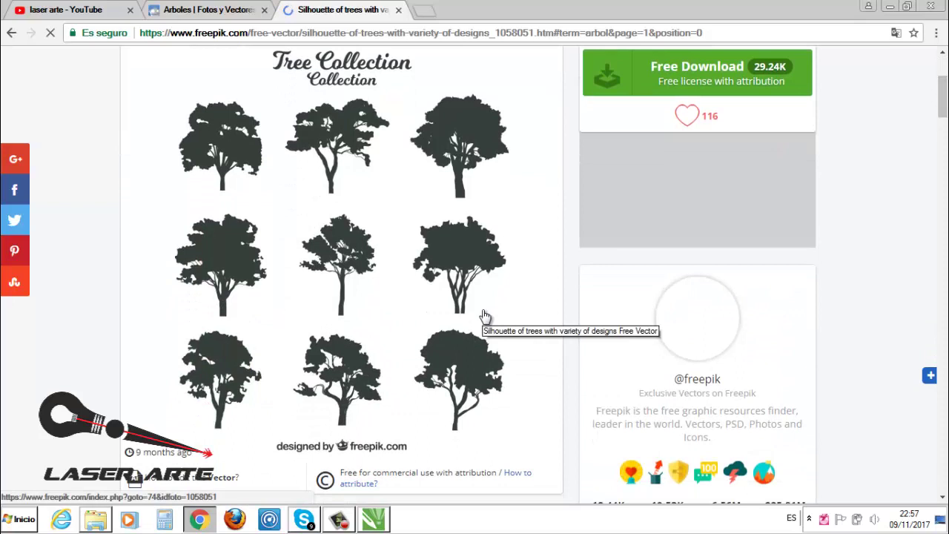